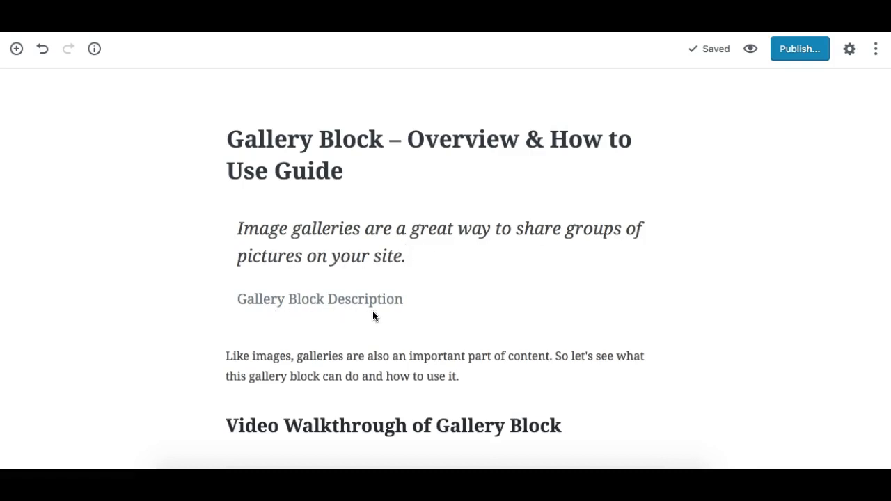
Step: Look through the gallery block guide down to the section on how to add the block
{"action": "scroll", "coordinate": [366, 306], "scroll_direction": "down", "scroll_amount": 5}
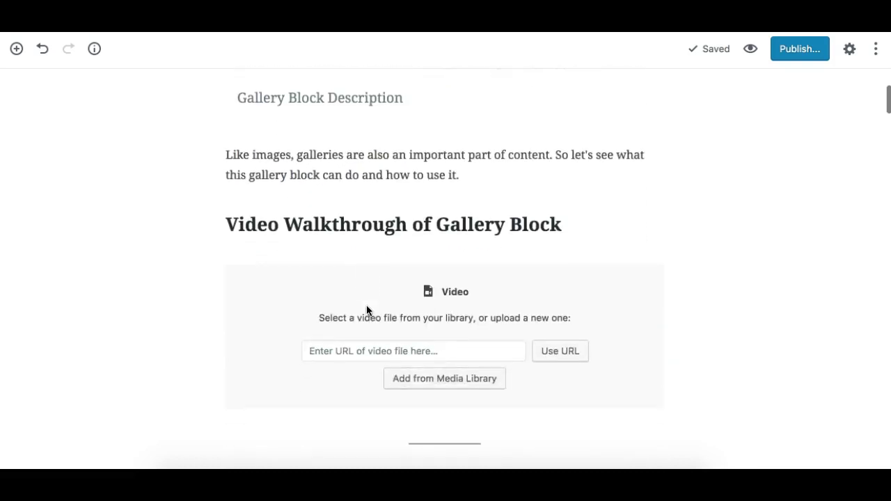
{"action": "scroll", "coordinate": [367, 310], "scroll_direction": "down", "scroll_amount": 7}
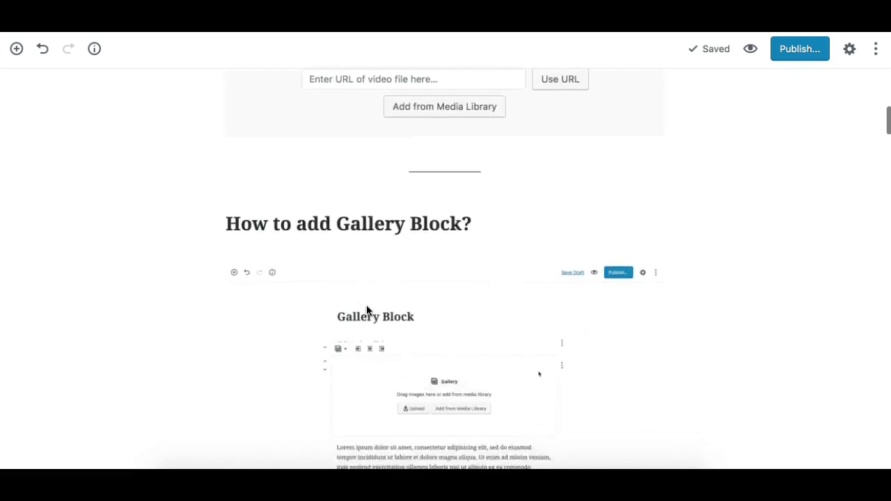
{"action": "scroll", "coordinate": [367, 311], "scroll_direction": "down", "scroll_amount": 1}
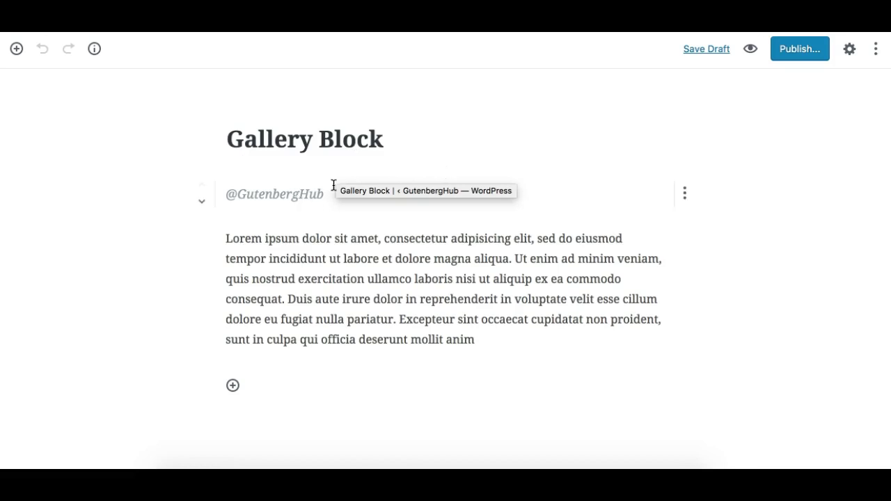
{"action": "mouse_move", "coordinate": [411, 175]}
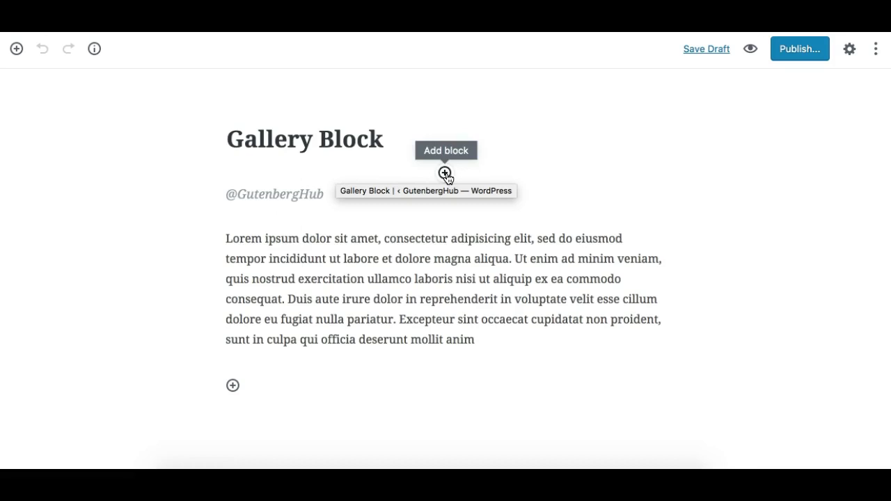
{"action": "left_click", "coordinate": [445, 173]}
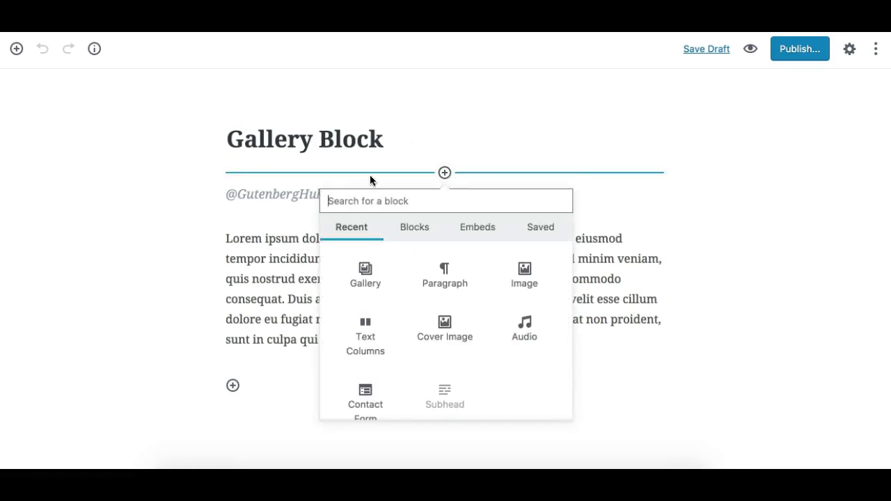
{"action": "left_click", "coordinate": [219, 248]}
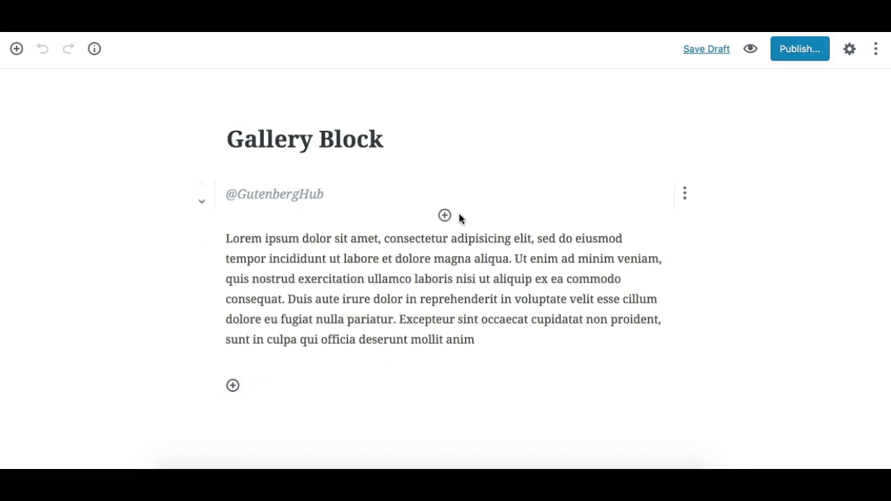
{"action": "left_click", "coordinate": [446, 216]}
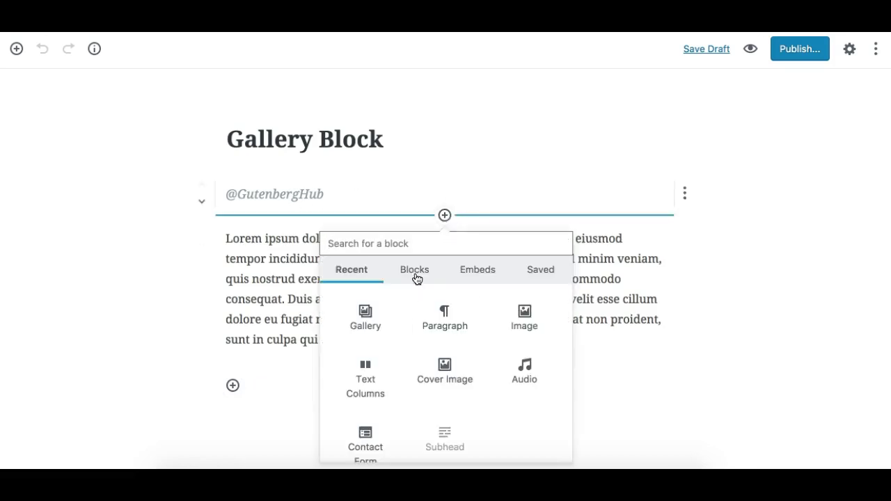
{"action": "left_click", "coordinate": [365, 319]}
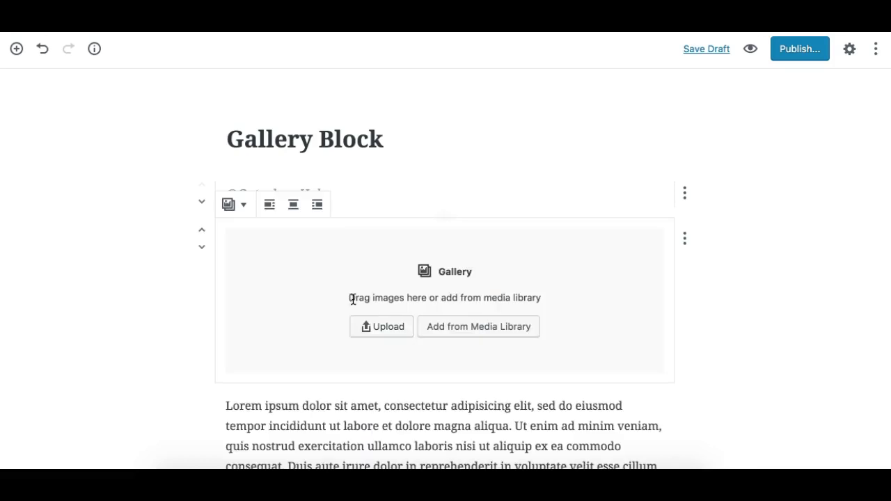
{"action": "left_click", "coordinate": [685, 239]}
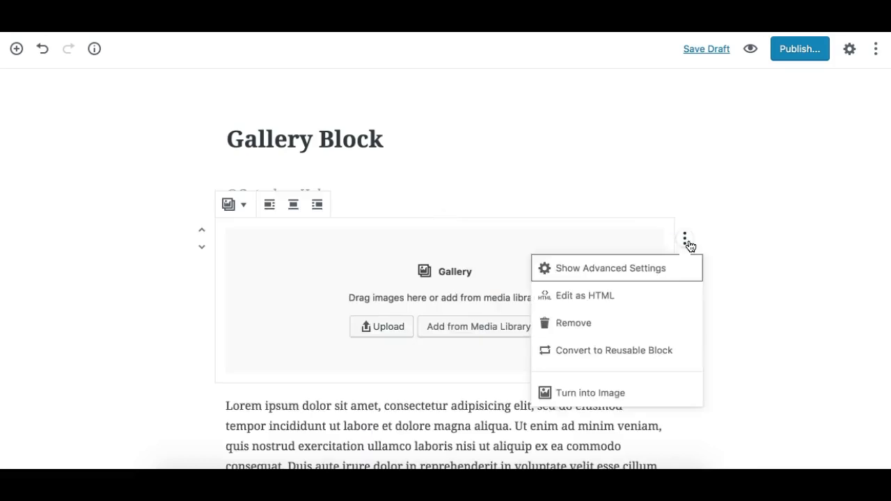
{"action": "left_click", "coordinate": [575, 322]}
Step: Add a Gallery block below the lorem ipsum paragraph at the end of the post, and remove it again
{"action": "mouse_move", "coordinate": [249, 397]}
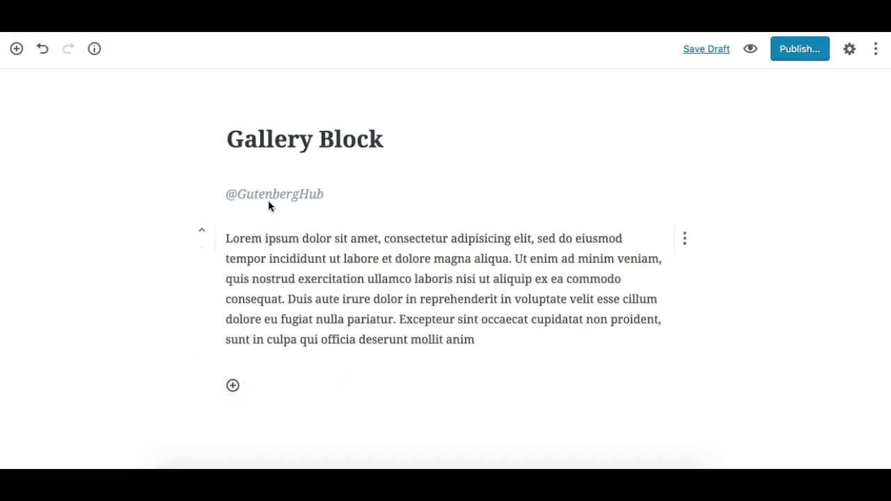
{"action": "left_click", "coordinate": [234, 387]}
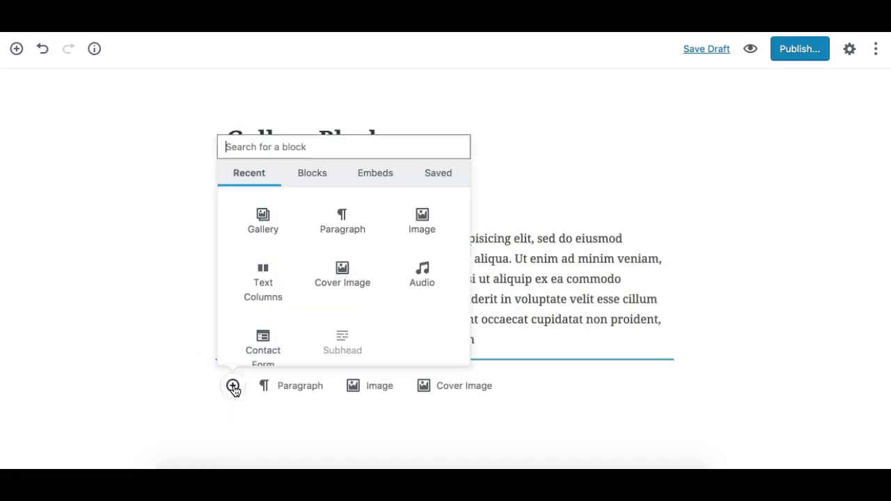
{"action": "left_click", "coordinate": [260, 216]}
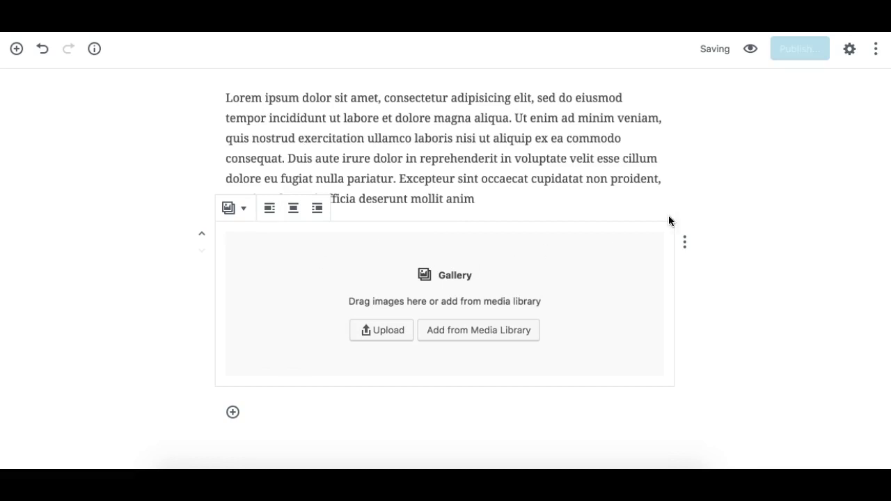
{"action": "left_click", "coordinate": [685, 241]}
{"action": "left_click", "coordinate": [589, 332]}
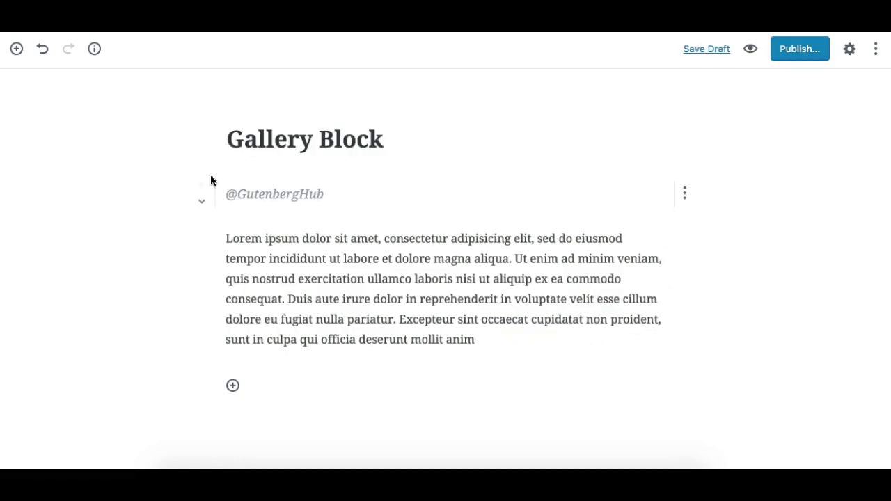
{"action": "left_click", "coordinate": [336, 195]}
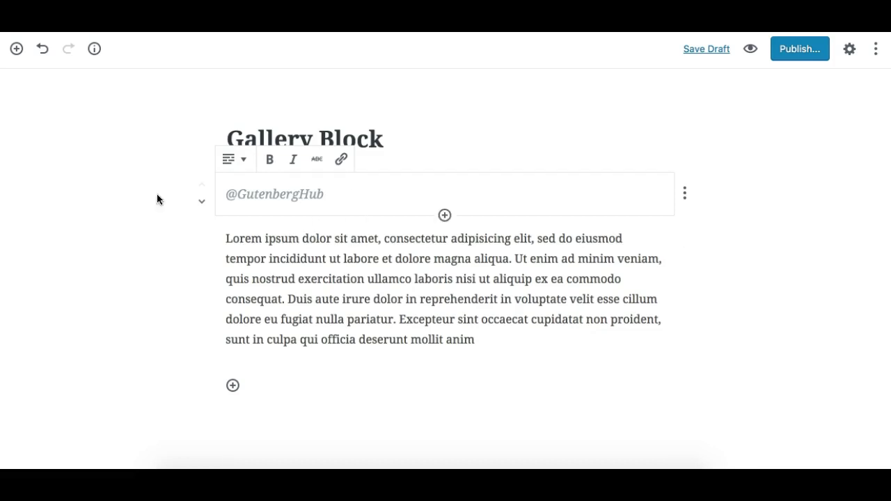
{"action": "left_click", "coordinate": [19, 55]}
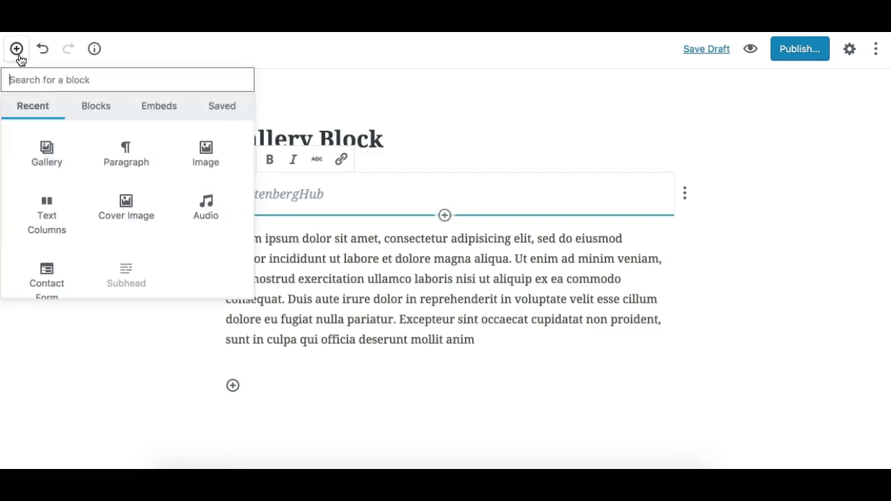
{"action": "left_click", "coordinate": [47, 162]}
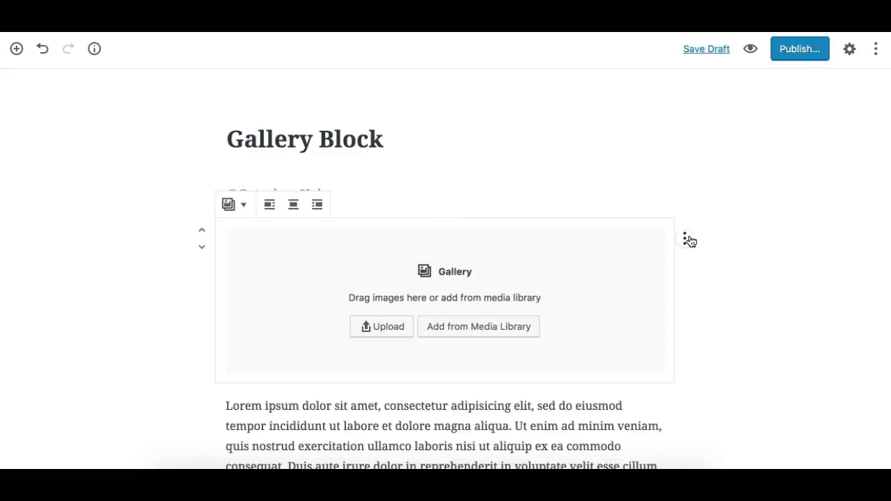
{"action": "left_click", "coordinate": [686, 239]}
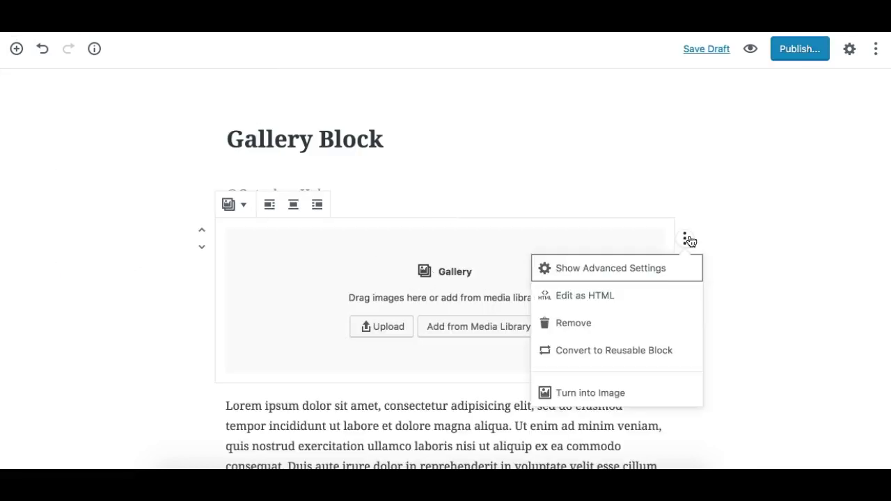
{"action": "left_click", "coordinate": [588, 322]}
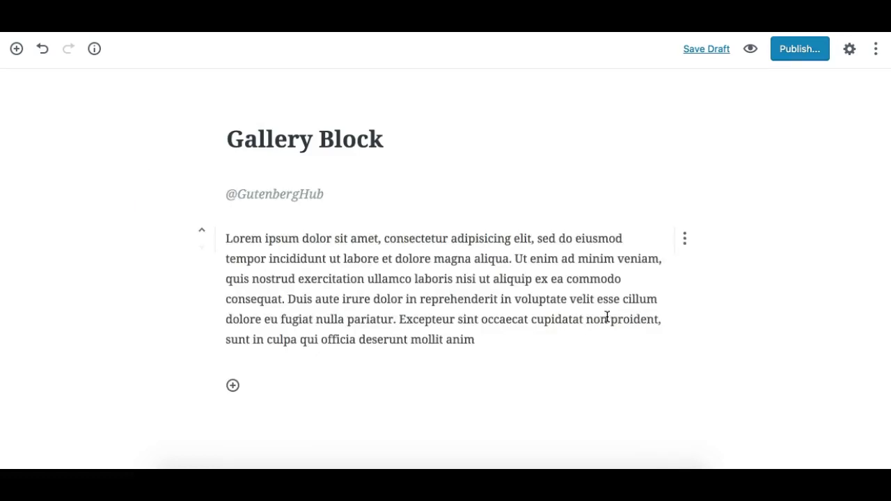
Step: Add a period at the end of the lorem ipsum paragraph
{"action": "left_click", "coordinate": [424, 332]}
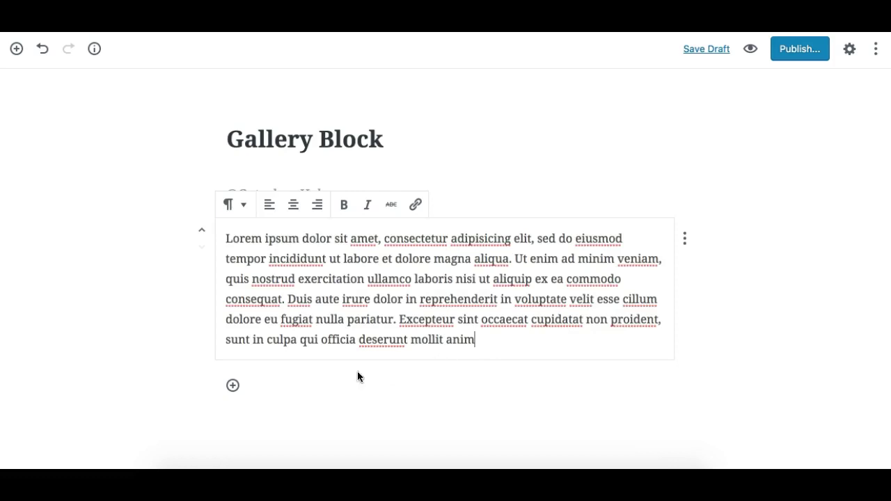
{"action": "mouse_move", "coordinate": [334, 384]}
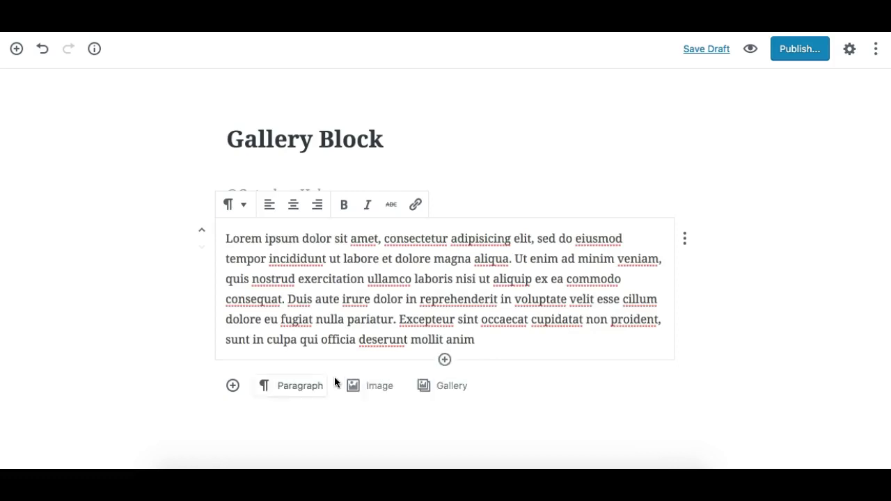
{"action": "left_click", "coordinate": [483, 338]}
{"action": "type", "text": "."}
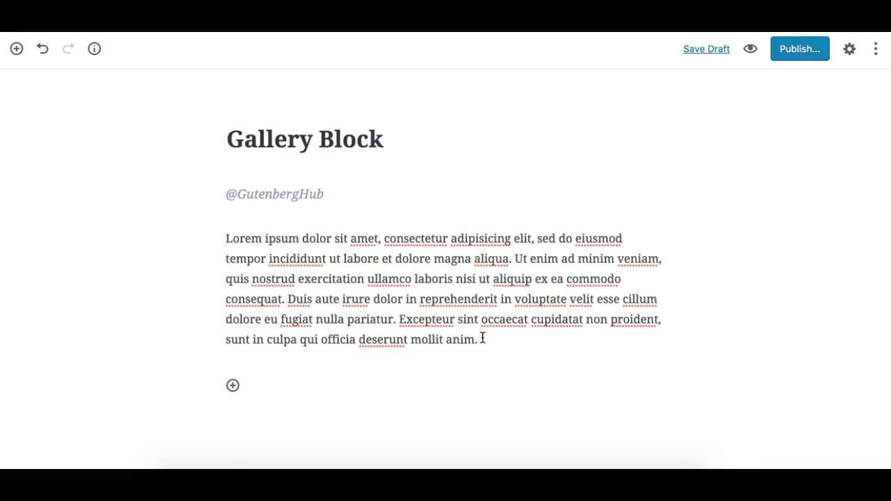
Step: Create a Gallery block on a new line after the paragraph with the /gallery command, and remove it again
{"action": "key", "text": "Return"}
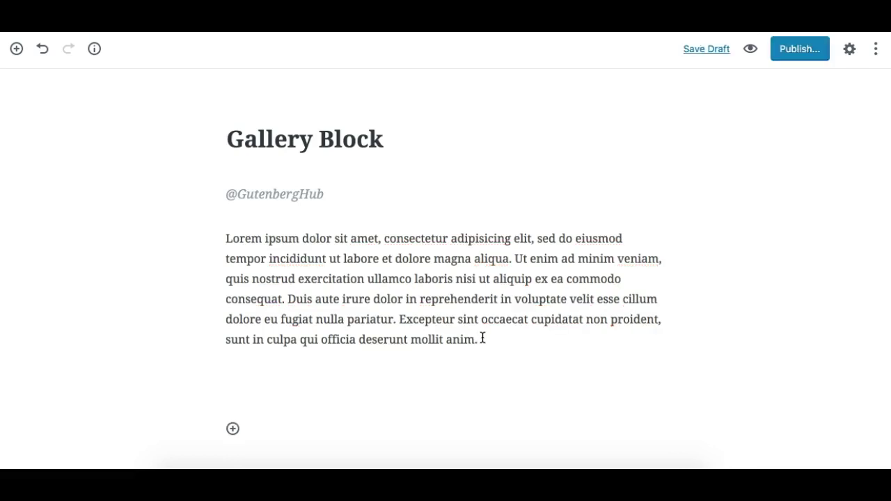
{"action": "type", "text": "/"}
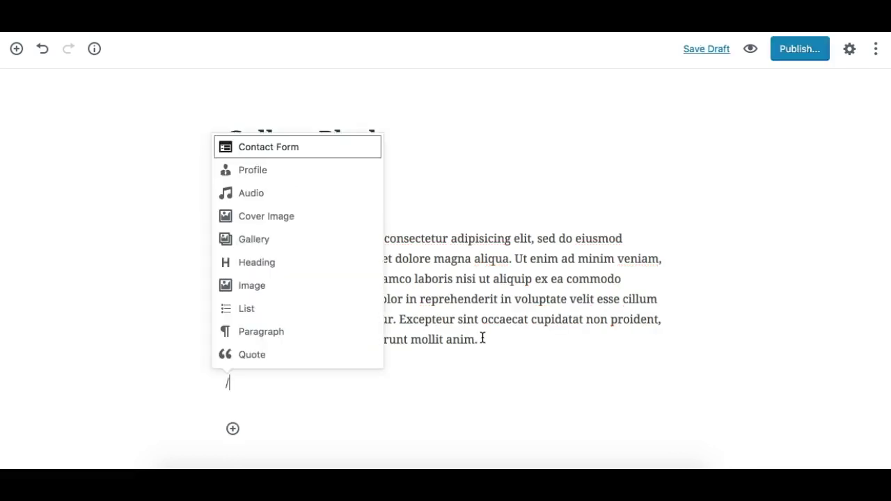
{"action": "type", "text": "gallery"}
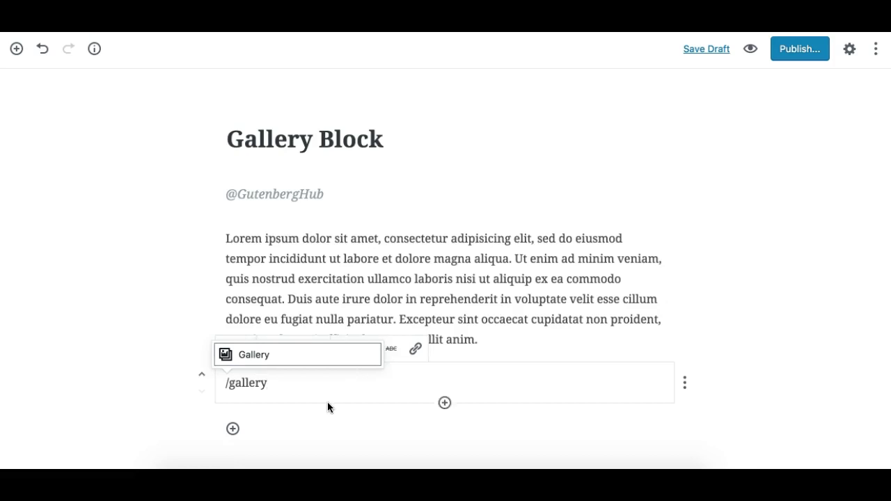
{"action": "key", "text": "Return"}
{"action": "scroll", "coordinate": [400, 334], "scroll_direction": "down", "scroll_amount": 3}
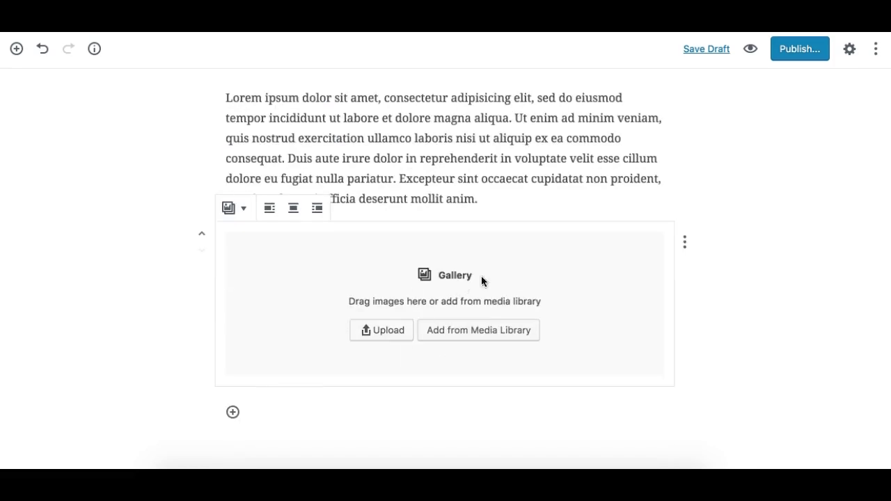
{"action": "left_click", "coordinate": [686, 241]}
{"action": "left_click", "coordinate": [599, 331]}
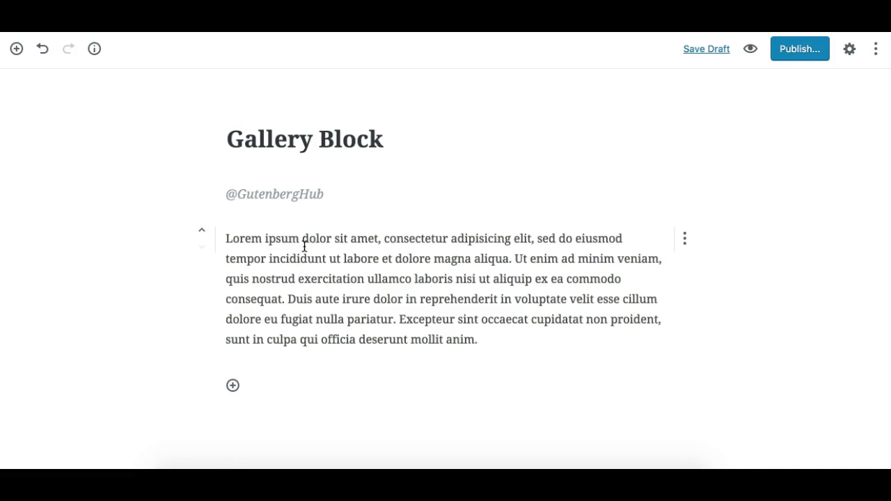
Step: Return to the guide post and examine the section on adding an images gallery directly without adding the gallery block first
{"action": "key", "text": "ctrl+s"}
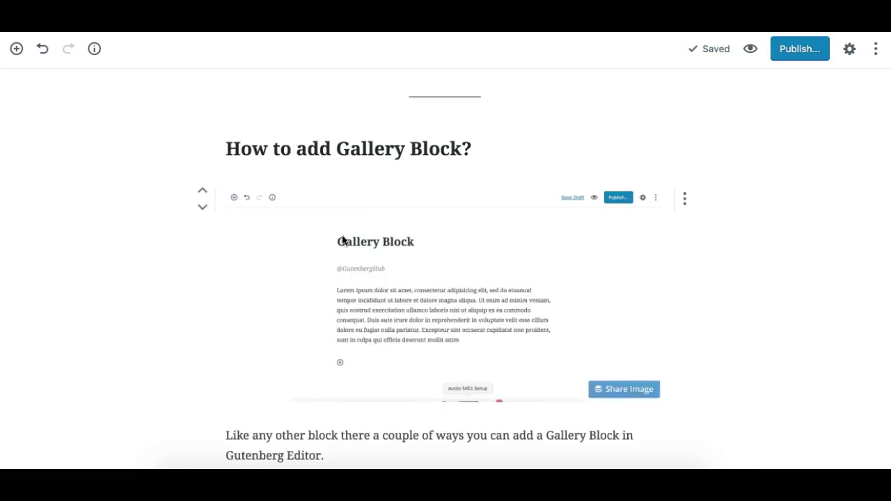
{"action": "scroll", "coordinate": [342, 239], "scroll_direction": "down", "scroll_amount": 10}
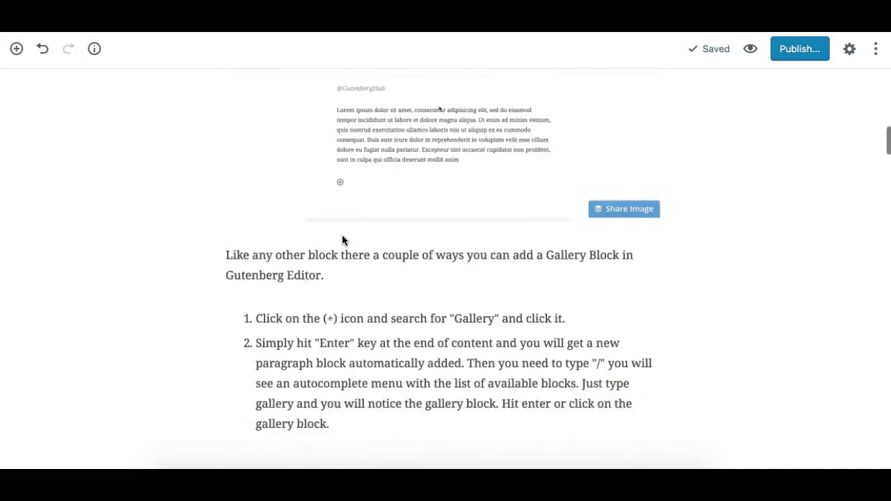
{"action": "scroll", "coordinate": [312, 171], "scroll_direction": "up", "scroll_amount": 2}
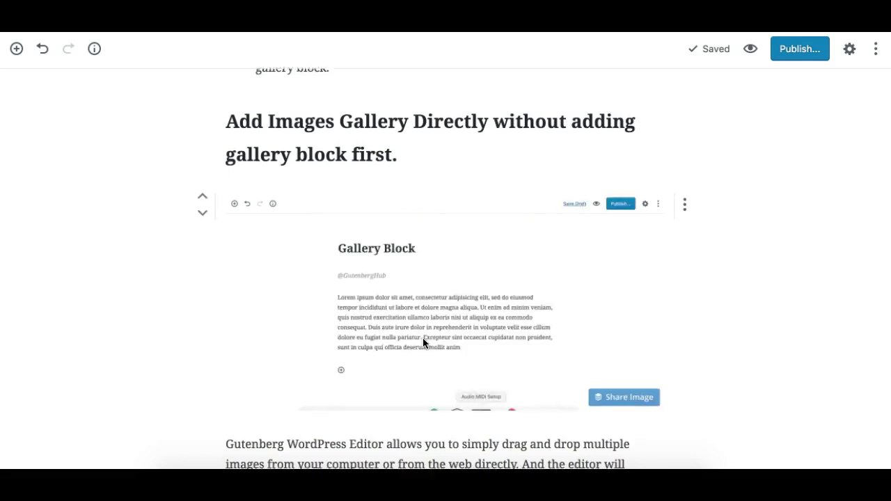
{"action": "scroll", "coordinate": [423, 337], "scroll_direction": "down", "scroll_amount": 1}
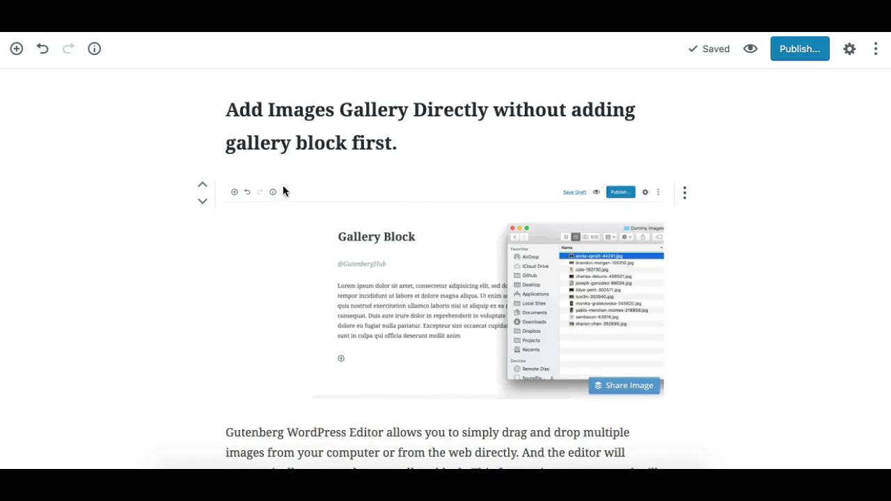
{"action": "scroll", "coordinate": [238, 215], "scroll_direction": "down", "scroll_amount": 3}
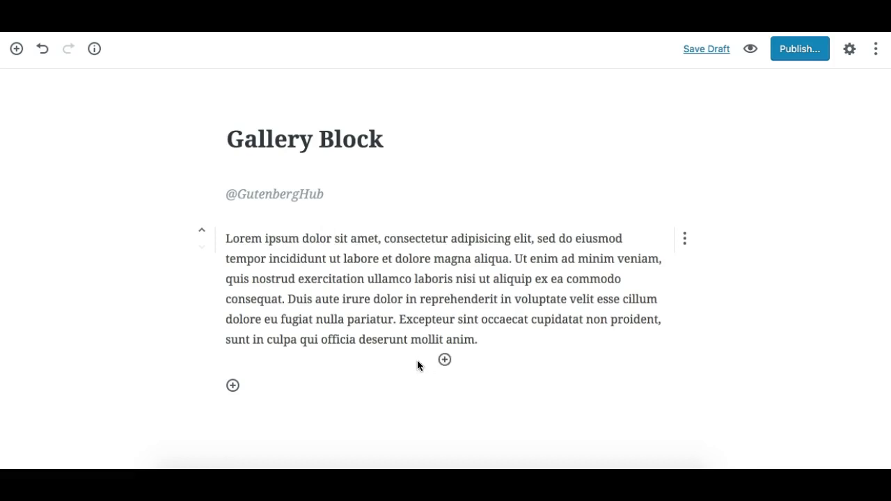
Step: Switch to Finder and look through the Desktop folder for image files to use in a gallery
{"action": "key", "text": "super+Tab"}
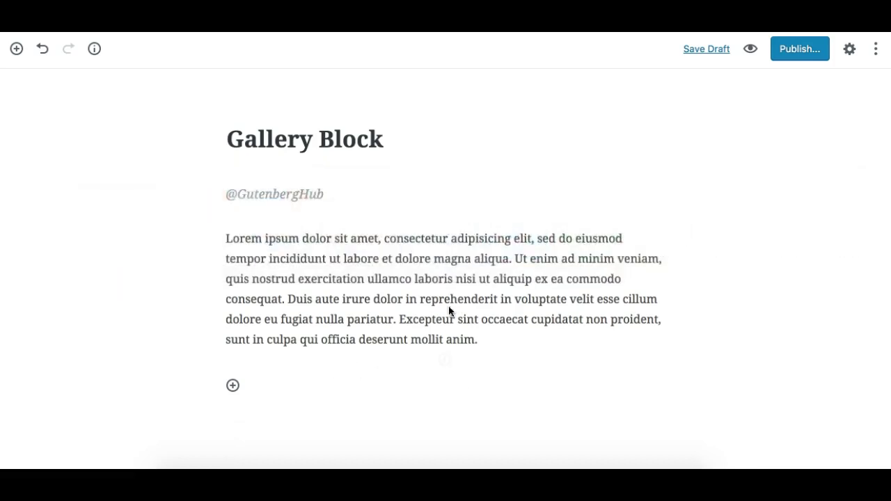
{"action": "key", "text": "super+Tab"}
{"action": "key", "text": "super+Tab"}
{"action": "key", "text": "super+Tab"}
{"action": "key", "text": "super+Tab"}
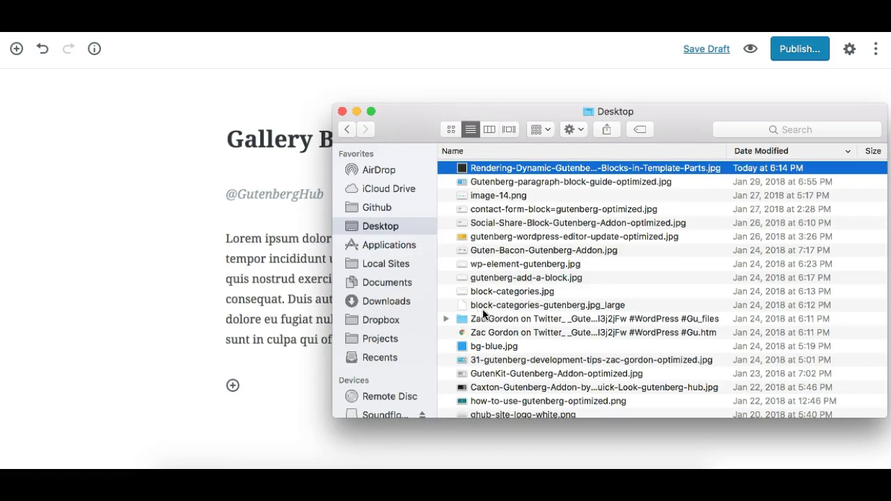
{"action": "scroll", "coordinate": [490, 251], "scroll_direction": "down", "scroll_amount": 5}
{"action": "scroll", "coordinate": [506, 259], "scroll_direction": "down", "scroll_amount": 10}
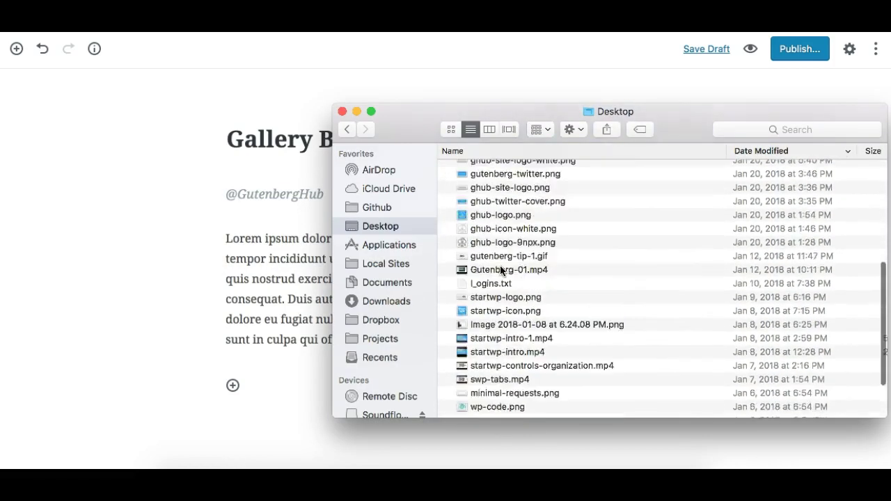
{"action": "scroll", "coordinate": [502, 265], "scroll_direction": "up", "scroll_amount": 5}
{"action": "scroll", "coordinate": [501, 271], "scroll_direction": "down", "scroll_amount": 5}
{"action": "scroll", "coordinate": [501, 270], "scroll_direction": "up", "scroll_amount": 10}
Step: Open the Dummy Images folder in Downloads
{"action": "left_click", "coordinate": [387, 287]}
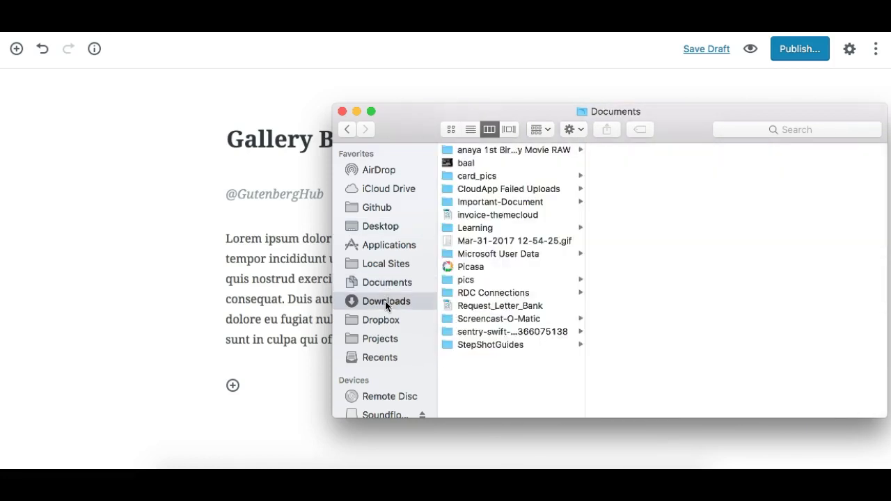
{"action": "left_click", "coordinate": [385, 301]}
{"action": "left_click", "coordinate": [485, 238]}
{"action": "double_click", "coordinate": [485, 237]}
{"action": "left_click", "coordinate": [486, 237]}
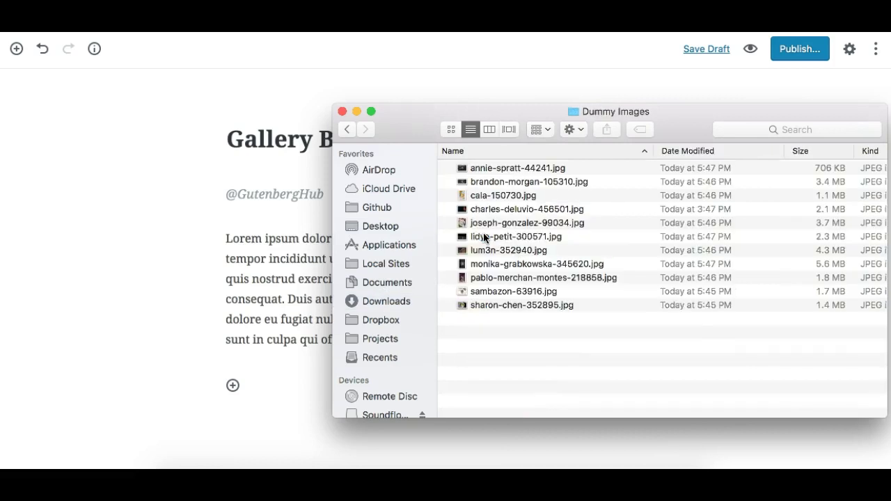
Step: Create a gallery below the lorem ipsum paragraph directly from the first six image files in the Dummy Images folder
{"action": "left_click", "coordinate": [491, 169]}
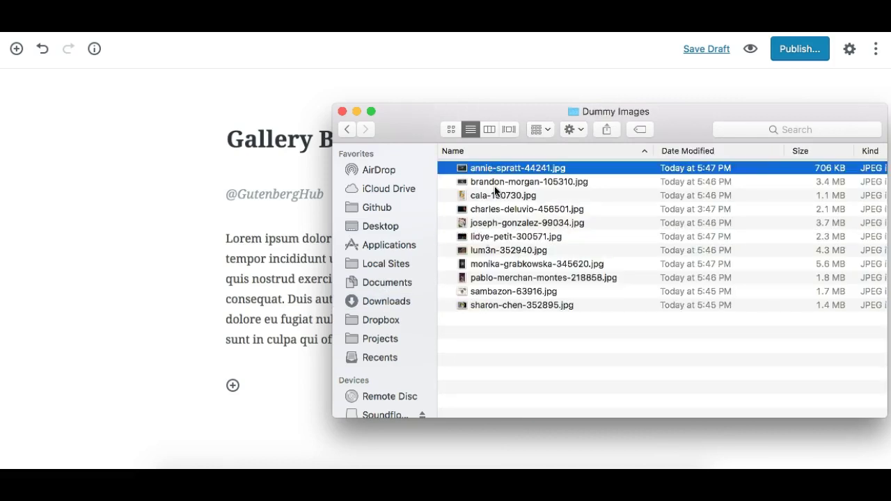
{"action": "left_click", "coordinate": [493, 234], "text": "shift"}
{"action": "left_click_drag", "start_coordinate": [410, 129], "coordinate": [634, 127]}
{"action": "left_click_drag", "start_coordinate": [735, 216], "coordinate": [434, 367]}
{"action": "left_click_drag", "start_coordinate": [707, 204], "coordinate": [363, 357]}
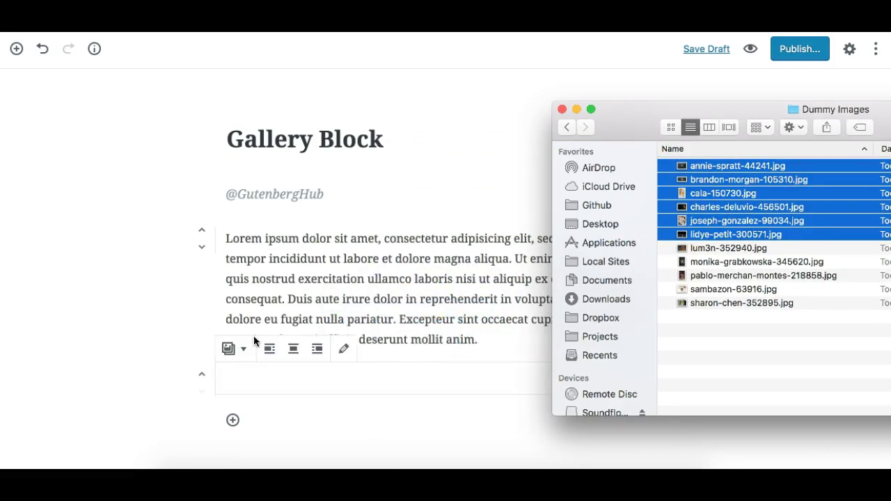
{"action": "left_click", "coordinate": [497, 175]}
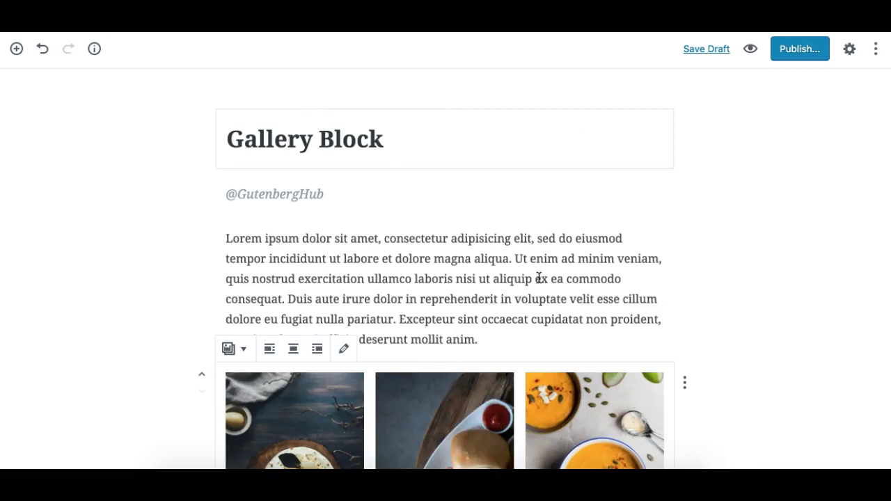
Step: Examine the new gallery's images and its Gallery block settings, and hide the settings again
{"action": "scroll", "coordinate": [530, 278], "scroll_direction": "down", "scroll_amount": 5}
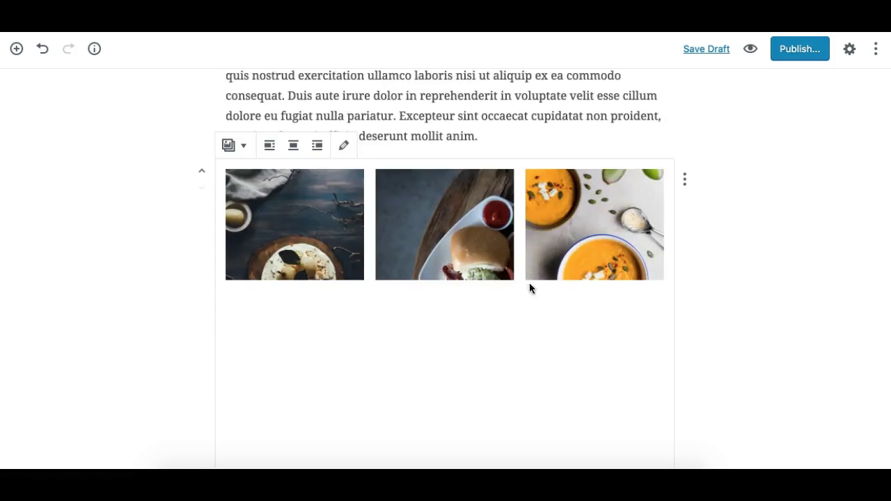
{"action": "left_click", "coordinate": [851, 53]}
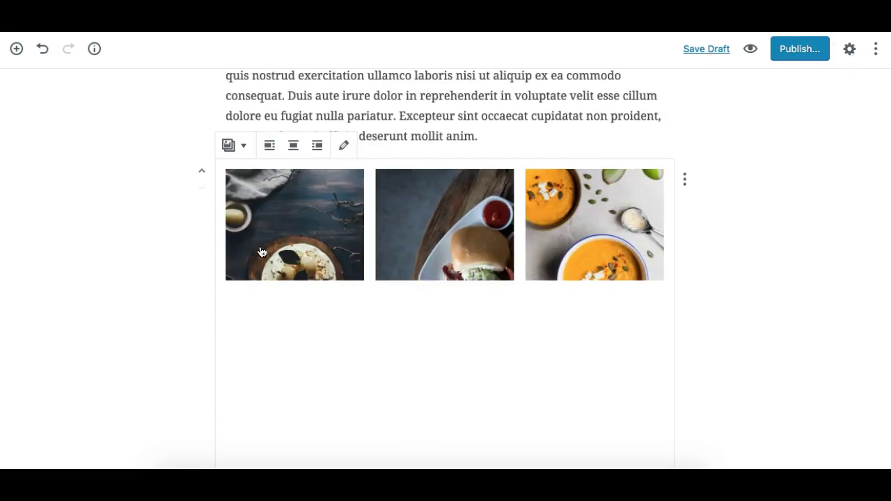
{"action": "scroll", "coordinate": [322, 195], "scroll_direction": "up", "scroll_amount": 3}
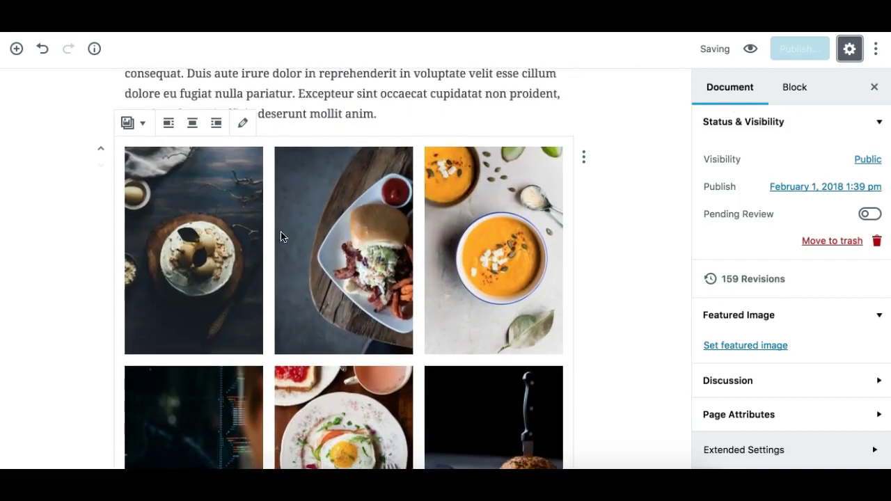
{"action": "scroll", "coordinate": [236, 318], "scroll_direction": "down", "scroll_amount": 2}
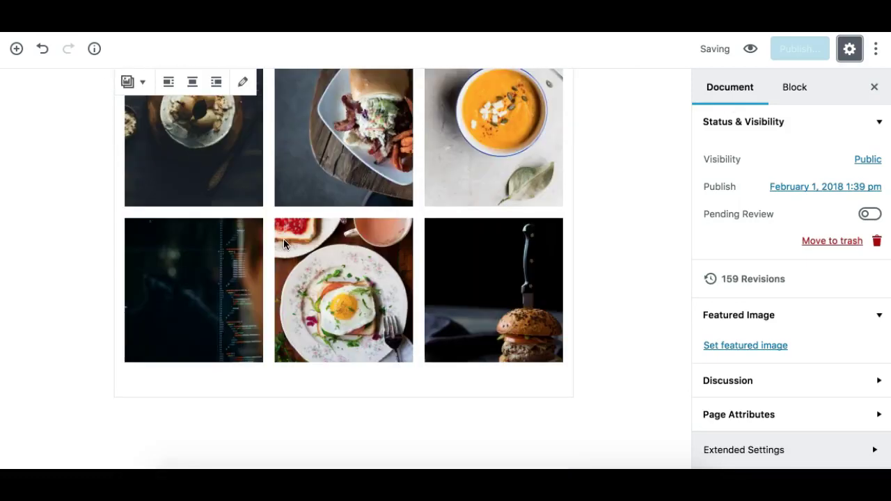
{"action": "scroll", "coordinate": [284, 238], "scroll_direction": "down", "scroll_amount": 1}
{"action": "scroll", "coordinate": [284, 242], "scroll_direction": "up", "scroll_amount": 2}
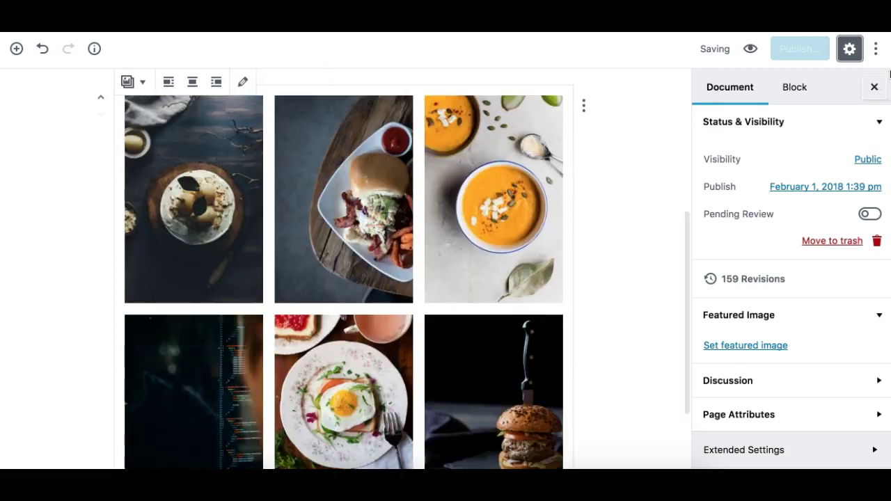
{"action": "left_click", "coordinate": [795, 88]}
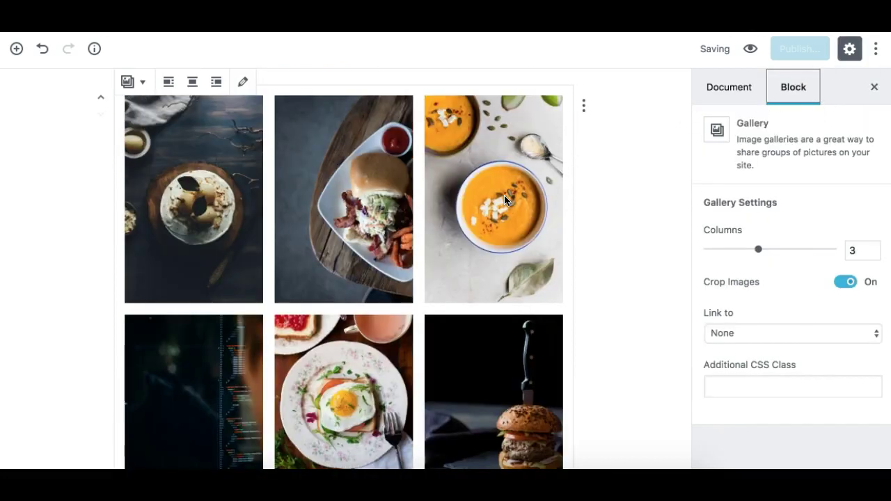
{"action": "scroll", "coordinate": [298, 258], "scroll_direction": "up", "scroll_amount": 2}
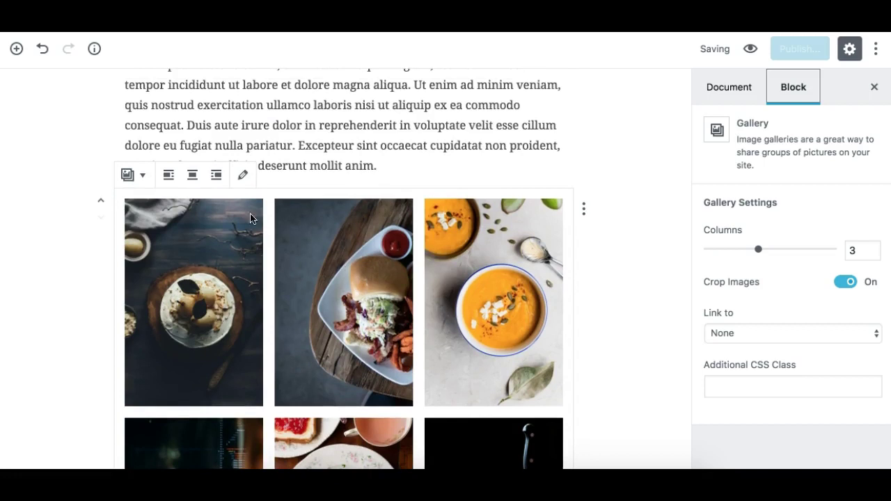
{"action": "left_click", "coordinate": [875, 87]}
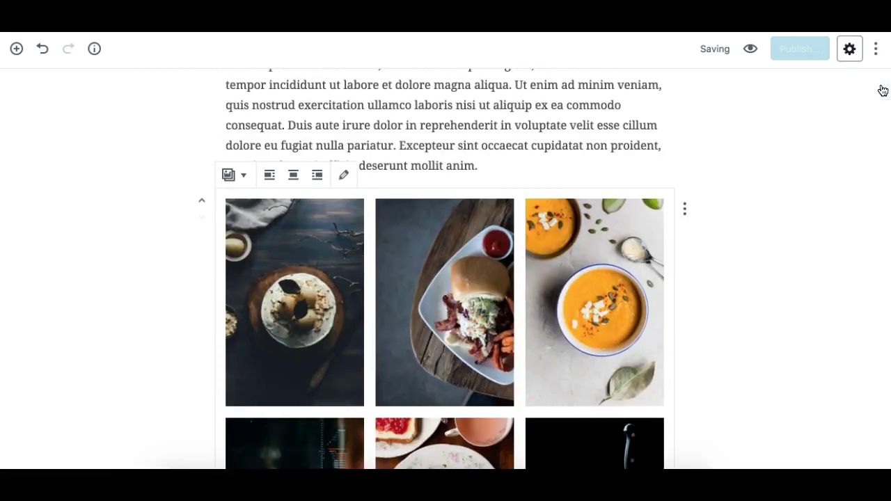
{"action": "scroll", "coordinate": [394, 313], "scroll_direction": "down", "scroll_amount": 5}
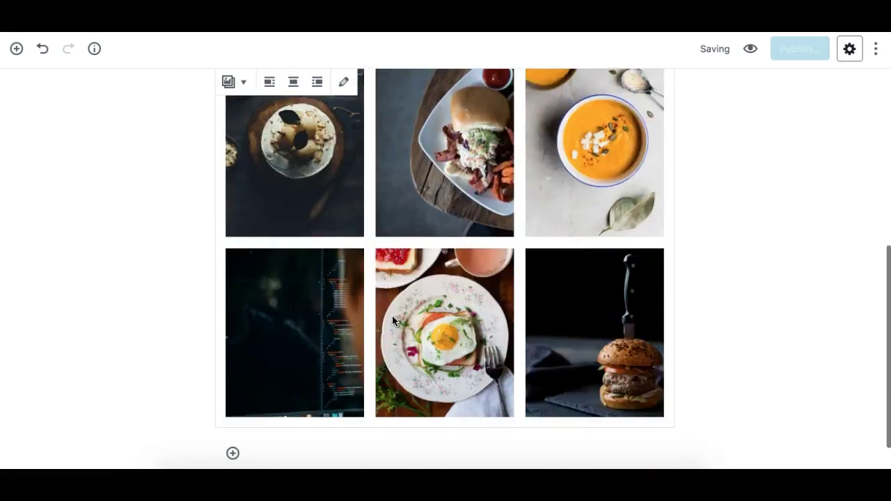
{"action": "scroll", "coordinate": [392, 317], "scroll_direction": "up", "scroll_amount": 5}
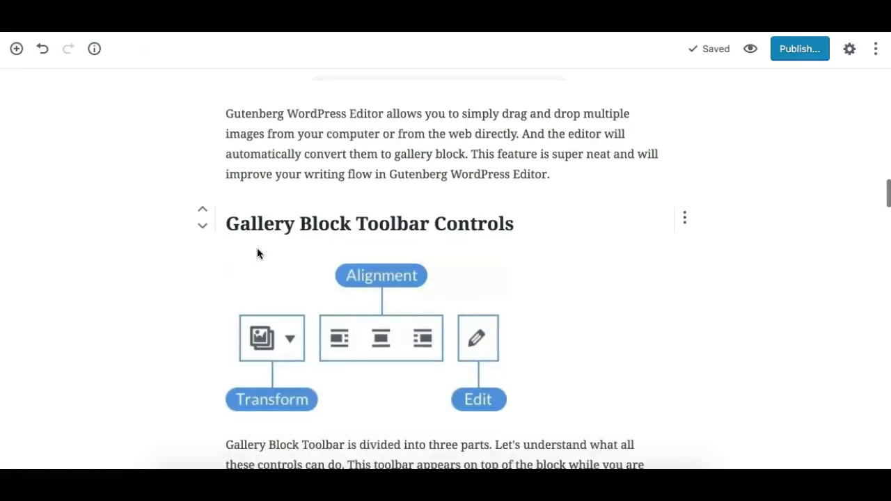
Step: In the guide post, examine the Gallery Block Toolbar Controls and Transform Option sections
{"action": "scroll", "coordinate": [351, 290], "scroll_direction": "down", "scroll_amount": 3}
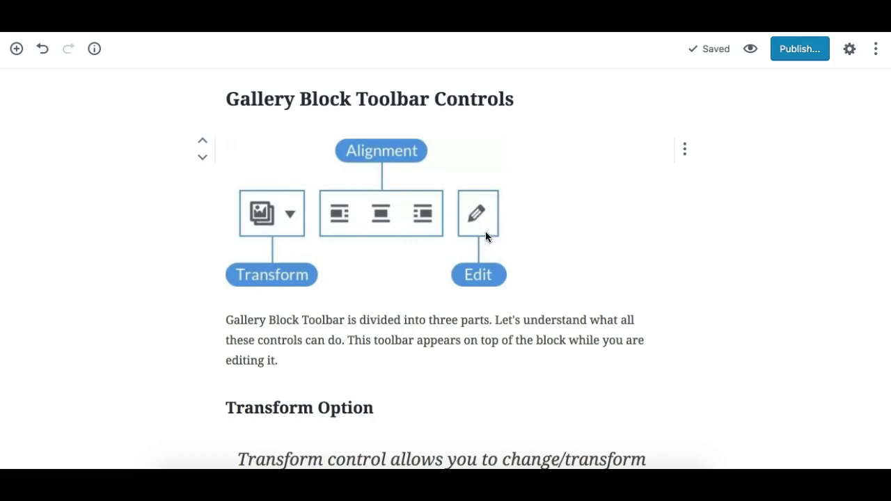
{"action": "scroll", "coordinate": [352, 379], "scroll_direction": "down", "scroll_amount": 5}
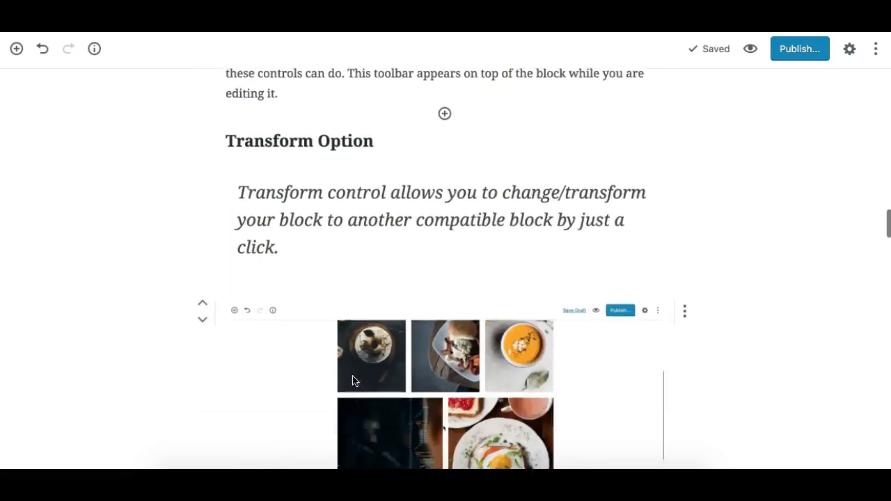
{"action": "scroll", "coordinate": [352, 379], "scroll_direction": "down", "scroll_amount": 1}
{"action": "scroll", "coordinate": [352, 379], "scroll_direction": "up", "scroll_amount": 1}
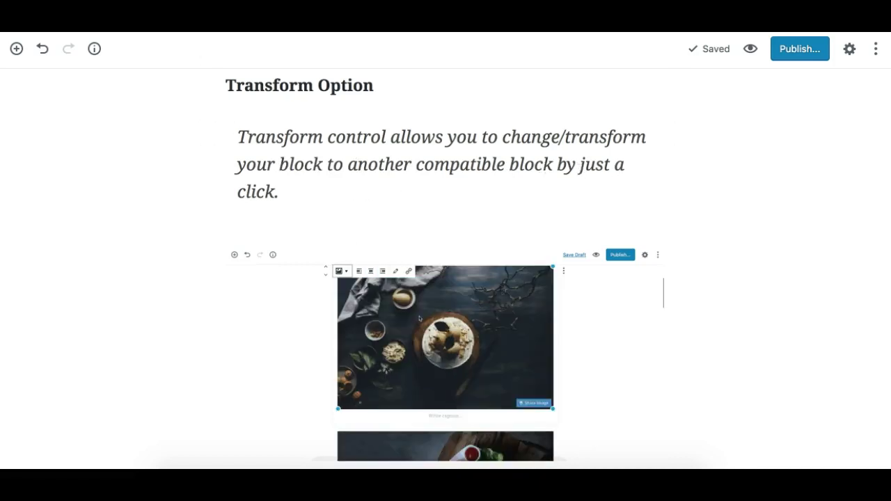
{"action": "scroll", "coordinate": [292, 220], "scroll_direction": "down", "scroll_amount": 1}
{"action": "scroll", "coordinate": [292, 222], "scroll_direction": "down", "scroll_amount": 3}
{"action": "scroll", "coordinate": [292, 223], "scroll_direction": "up", "scroll_amount": 1}
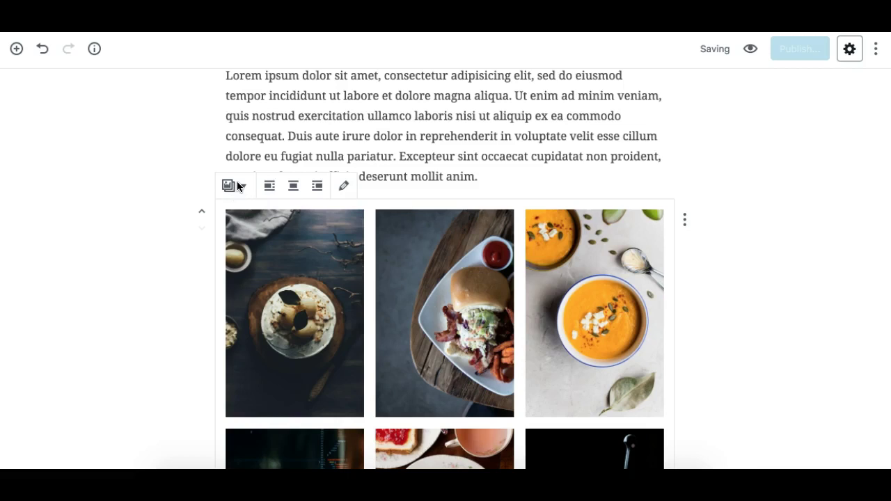
Step: Back in the Gallery Block post, transform the six-image gallery into Image blocks
{"action": "key", "text": "Tab"}
{"action": "left_click", "coordinate": [243, 192]}
{"action": "scroll", "coordinate": [254, 237], "scroll_direction": "down", "scroll_amount": 2}
{"action": "left_click", "coordinate": [260, 266]}
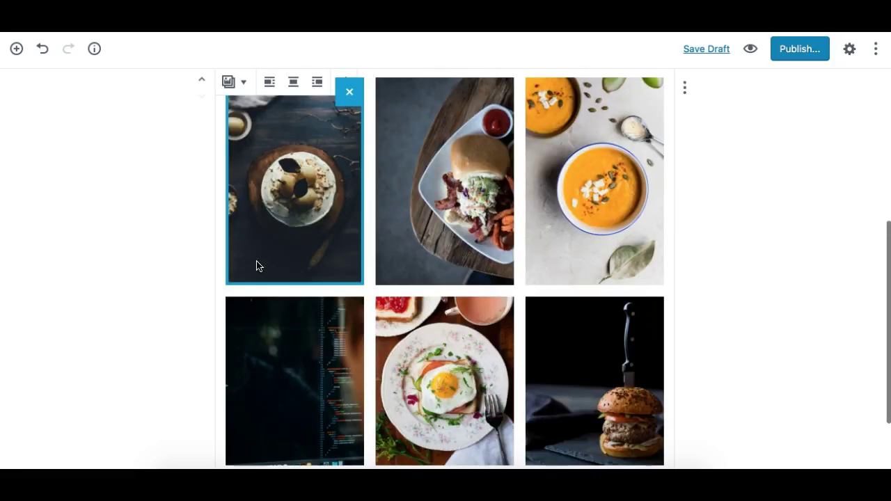
{"action": "left_click", "coordinate": [238, 86]}
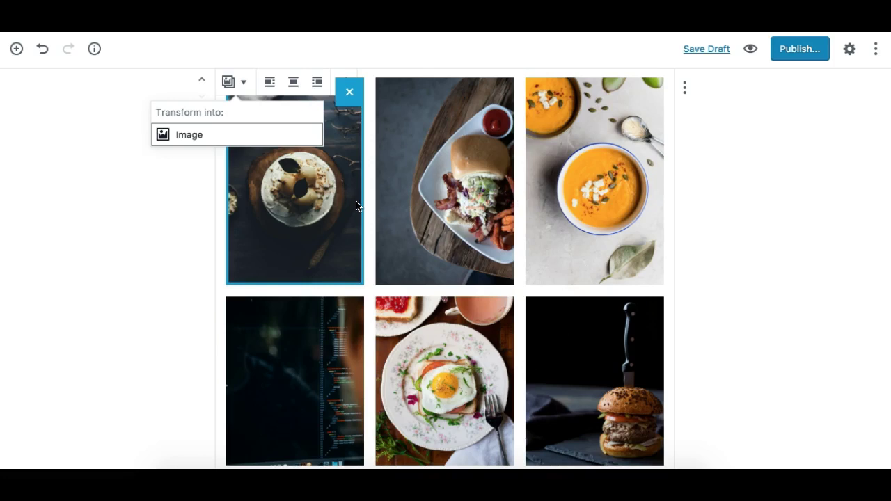
{"action": "left_click", "coordinate": [237, 141]}
Step: Examine the separate Image blocks down to the final burger photo and select that block
{"action": "scroll", "coordinate": [319, 199], "scroll_direction": "up", "scroll_amount": 3}
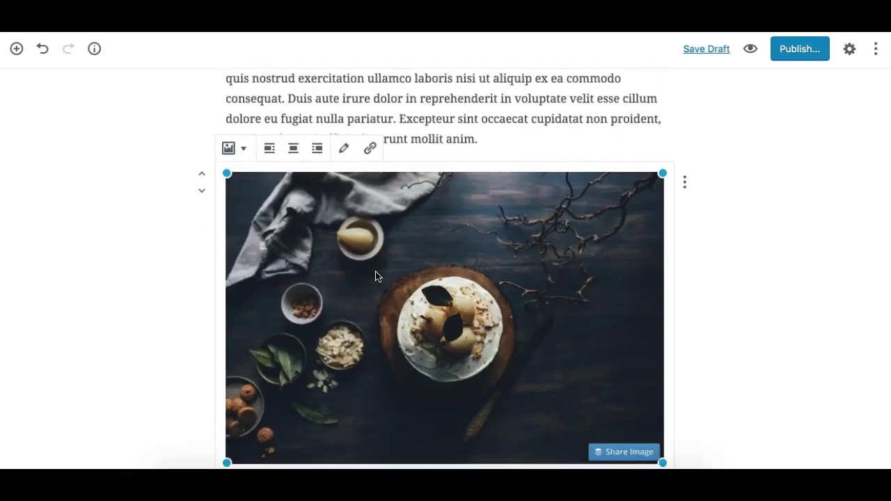
{"action": "scroll", "coordinate": [375, 275], "scroll_direction": "down", "scroll_amount": 4}
{"action": "scroll", "coordinate": [375, 279], "scroll_direction": "down", "scroll_amount": 7}
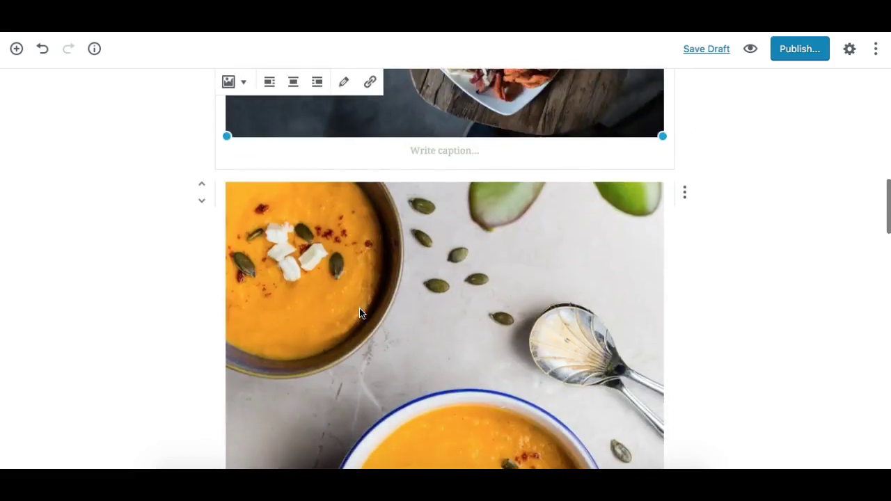
{"action": "scroll", "coordinate": [374, 291], "scroll_direction": "down", "scroll_amount": 9}
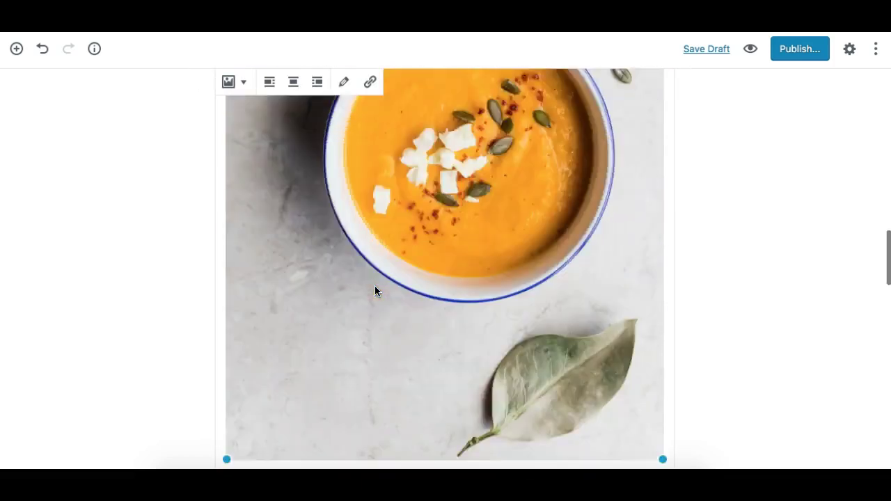
{"action": "scroll", "coordinate": [375, 291], "scroll_direction": "down", "scroll_amount": 5}
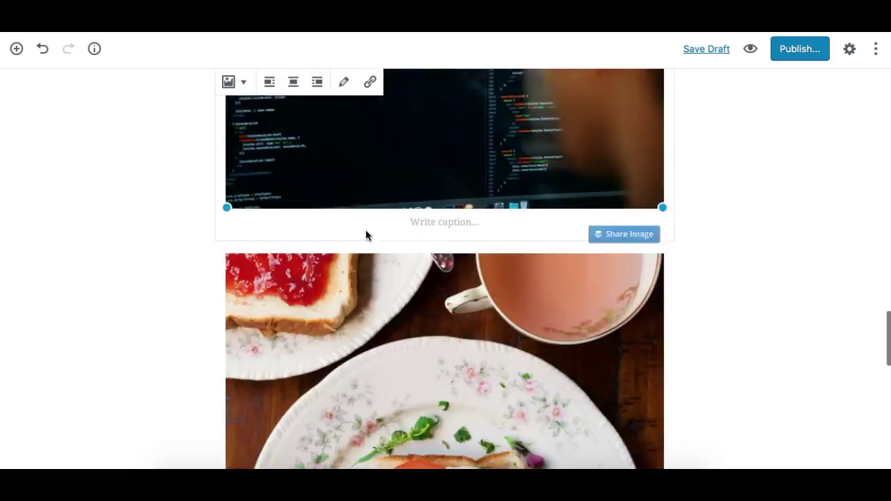
{"action": "scroll", "coordinate": [367, 235], "scroll_direction": "down", "scroll_amount": 10}
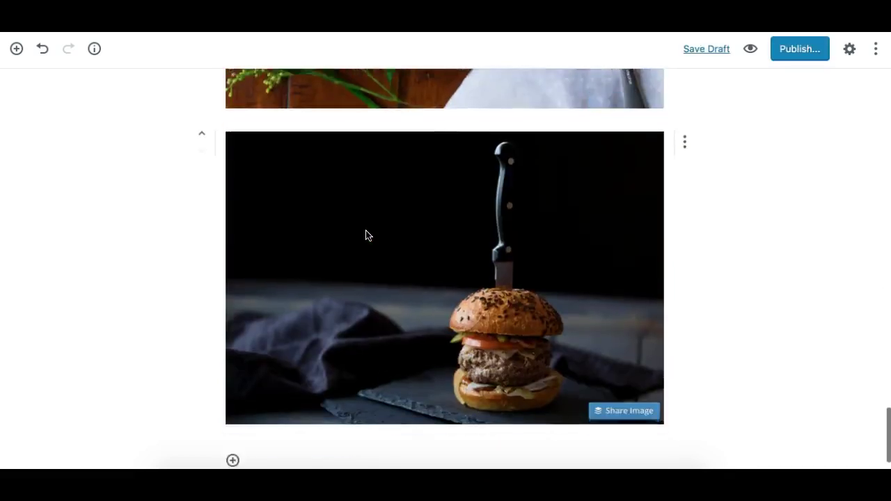
{"action": "scroll", "coordinate": [367, 235], "scroll_direction": "down", "scroll_amount": 1}
{"action": "left_click", "coordinate": [367, 209]}
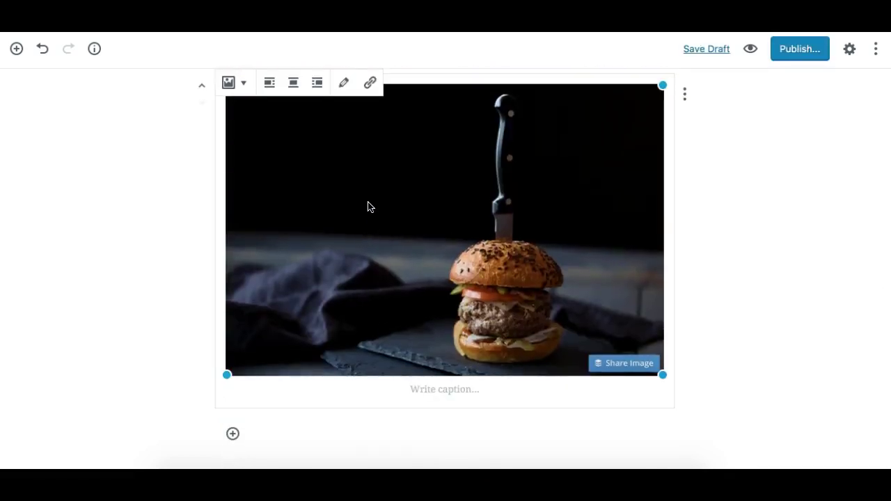
Step: Go back up through the Image blocks, select the first photo below the paragraph, and inspect it alongside the next image
{"action": "scroll", "coordinate": [367, 207], "scroll_direction": "up", "scroll_amount": 12}
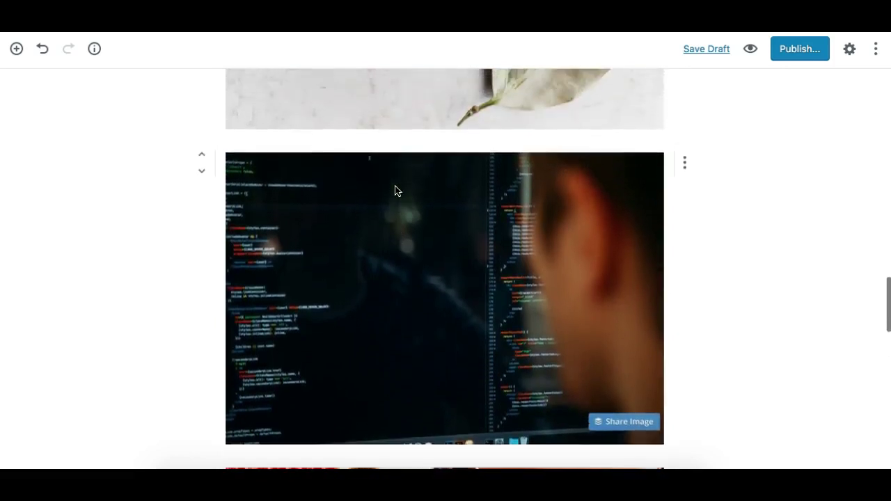
{"action": "scroll", "coordinate": [395, 191], "scroll_direction": "up", "scroll_amount": 6}
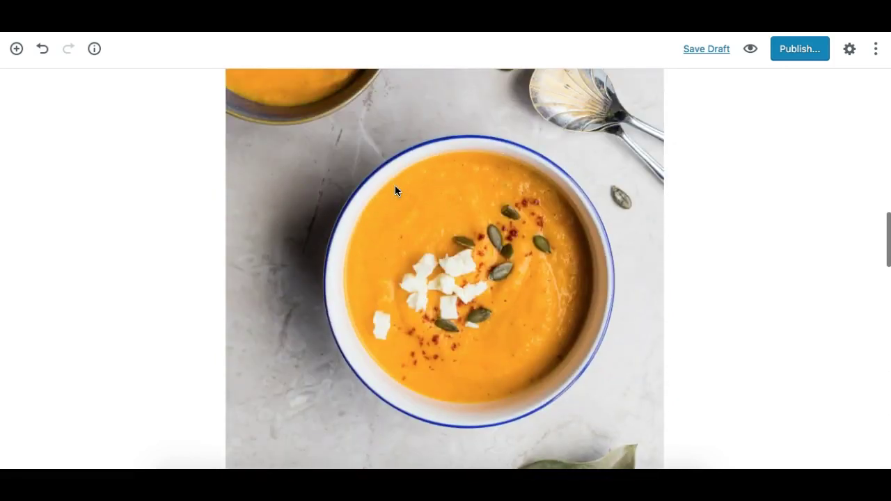
{"action": "scroll", "coordinate": [395, 191], "scroll_direction": "up", "scroll_amount": 10}
{"action": "scroll", "coordinate": [395, 191], "scroll_direction": "up", "scroll_amount": 3}
{"action": "scroll", "coordinate": [395, 190], "scroll_direction": "down", "scroll_amount": 5}
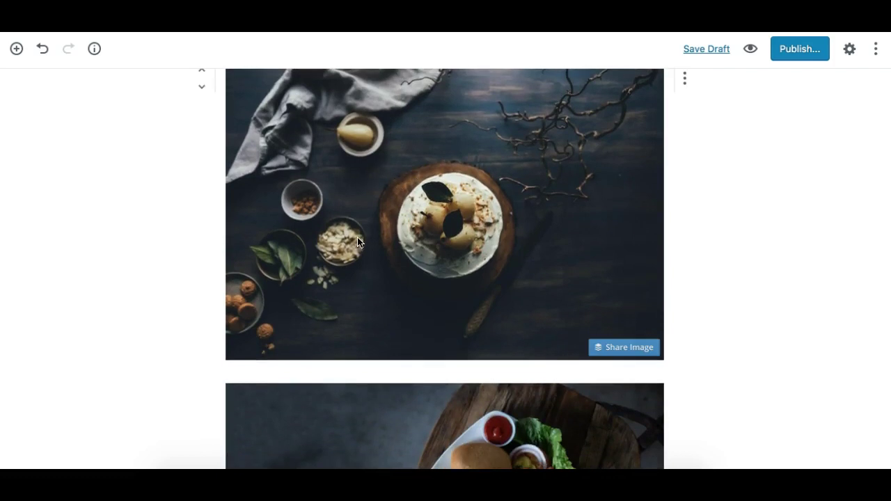
{"action": "left_click", "coordinate": [433, 216]}
{"action": "scroll", "coordinate": [434, 217], "scroll_direction": "down", "scroll_amount": 3}
{"action": "scroll", "coordinate": [433, 216], "scroll_direction": "up", "scroll_amount": 5}
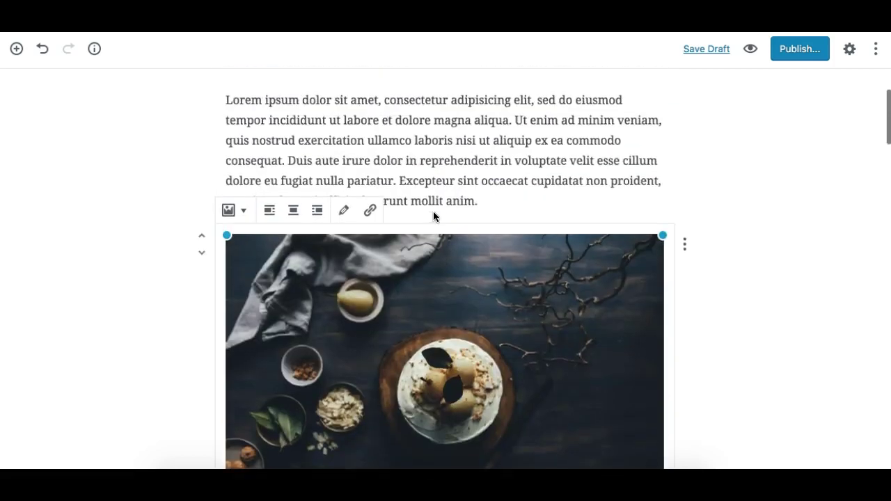
{"action": "scroll", "coordinate": [431, 214], "scroll_direction": "down", "scroll_amount": 3}
{"action": "scroll", "coordinate": [432, 209], "scroll_direction": "down", "scroll_amount": 5}
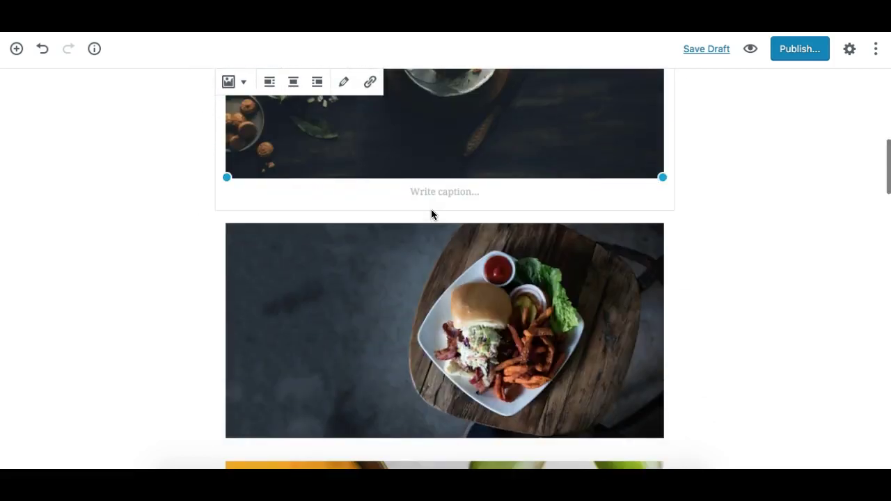
{"action": "left_click", "coordinate": [427, 294], "text": "shift"}
{"action": "scroll", "coordinate": [427, 295], "scroll_direction": "up", "scroll_amount": 8}
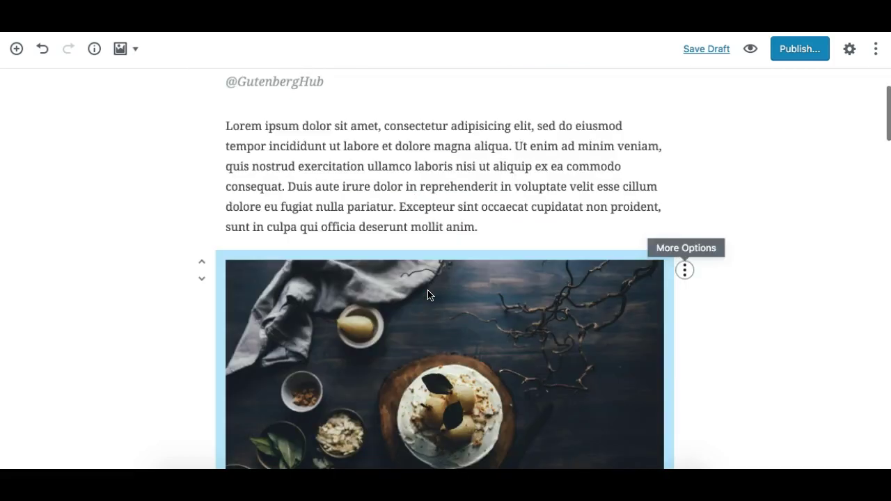
{"action": "scroll", "coordinate": [427, 293], "scroll_direction": "down", "scroll_amount": 14}
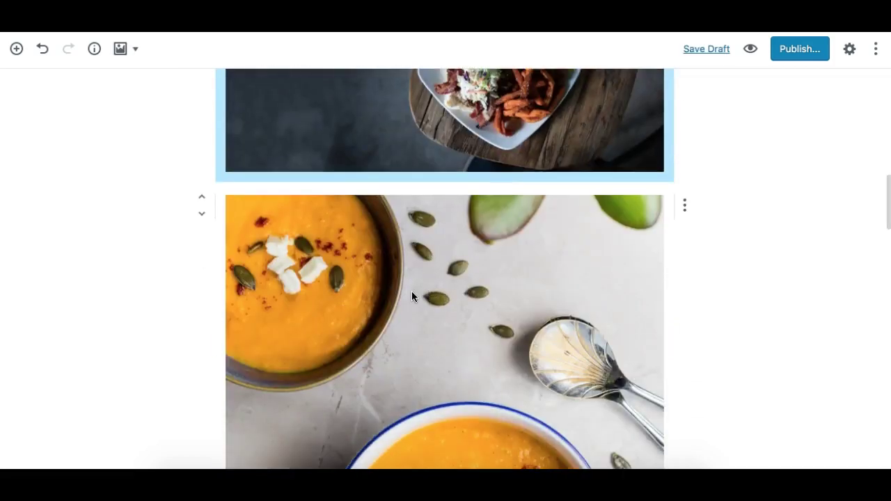
{"action": "left_click", "coordinate": [411, 292]}
{"action": "scroll", "coordinate": [412, 293], "scroll_direction": "down", "scroll_amount": 10}
{"action": "scroll", "coordinate": [411, 294], "scroll_direction": "up", "scroll_amount": 12}
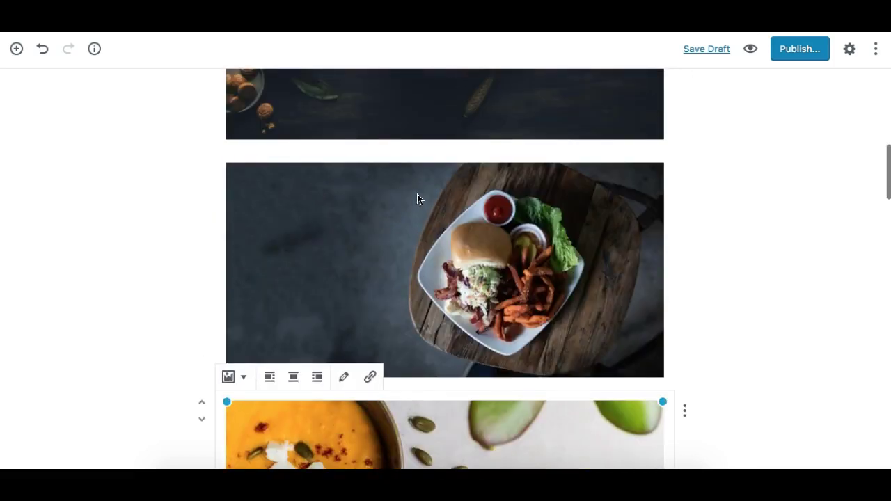
{"action": "scroll", "coordinate": [348, 193], "scroll_direction": "up", "scroll_amount": 8}
{"action": "scroll", "coordinate": [369, 282], "scroll_direction": "down", "scroll_amount": 3}
{"action": "scroll", "coordinate": [369, 282], "scroll_direction": "down", "scroll_amount": 2}
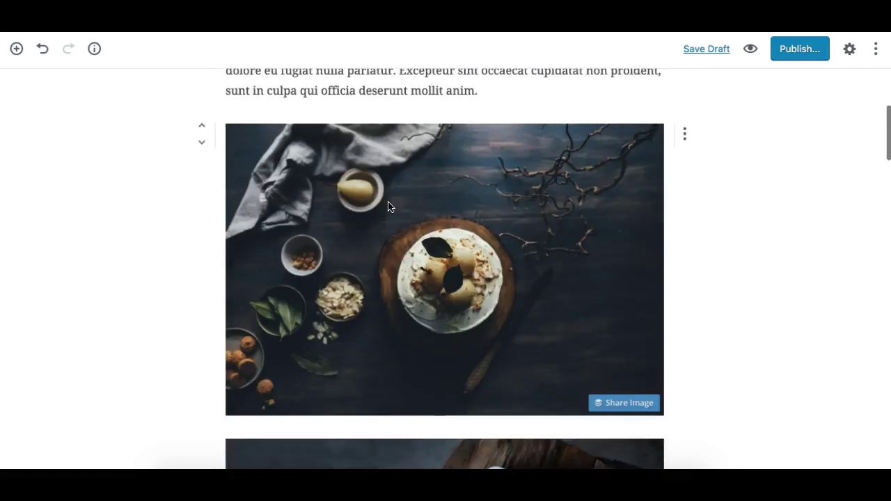
Step: Select all six Image blocks, from the first photo to the final burger, and transform them into a Gallery block
{"action": "left_click", "coordinate": [381, 209]}
{"action": "scroll", "coordinate": [382, 209], "scroll_direction": "down", "scroll_amount": 20}
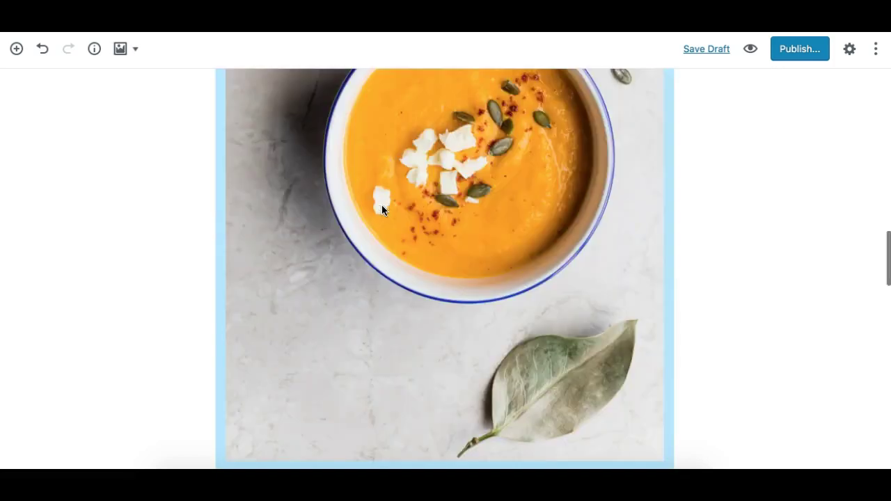
{"action": "scroll", "coordinate": [381, 209], "scroll_direction": "down", "scroll_amount": 6}
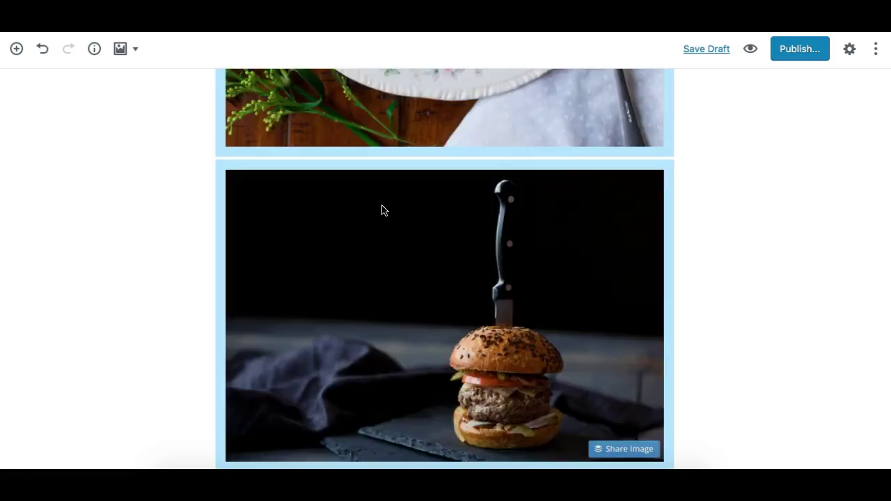
{"action": "left_click", "coordinate": [132, 50]}
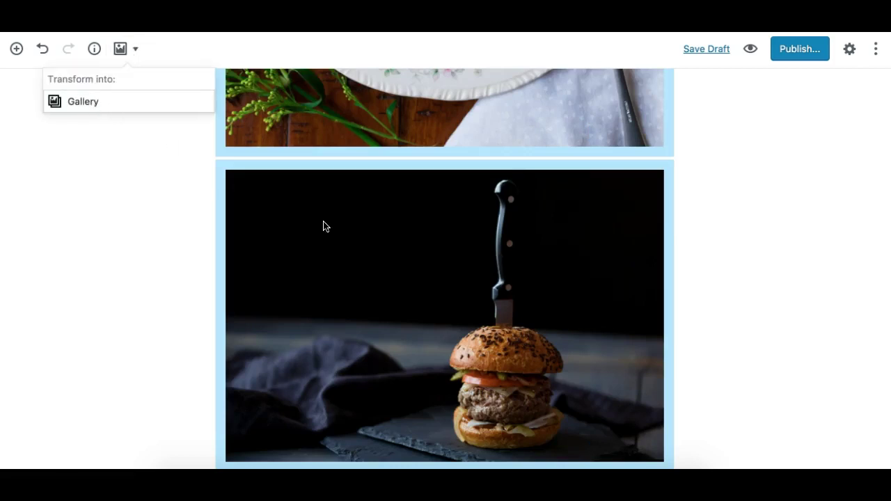
{"action": "left_click", "coordinate": [109, 104]}
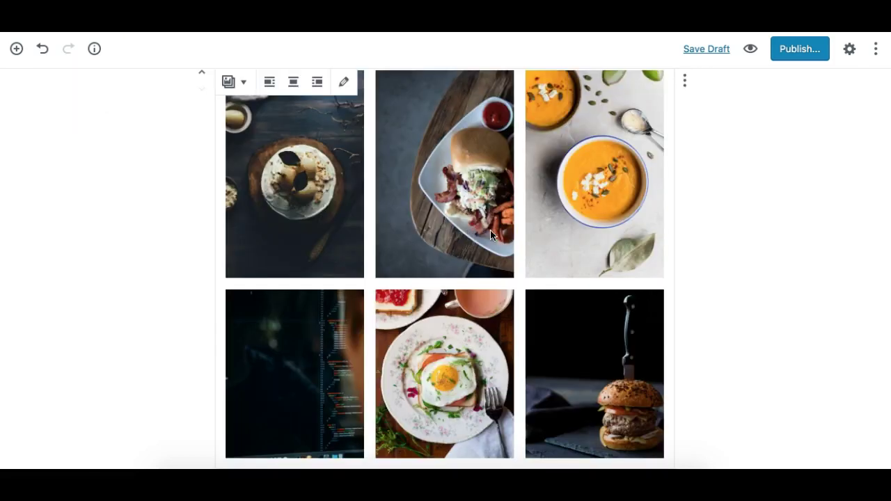
{"action": "left_click", "coordinate": [411, 252]}
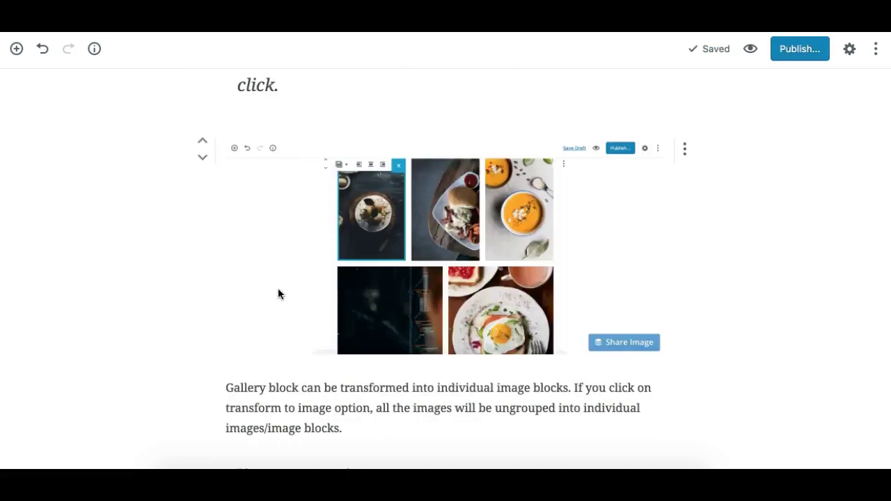
Step: Read the Alignment Options section in the guide post and return to the gallery in the Gallery Block post
{"action": "scroll", "coordinate": [278, 291], "scroll_direction": "down", "scroll_amount": 3}
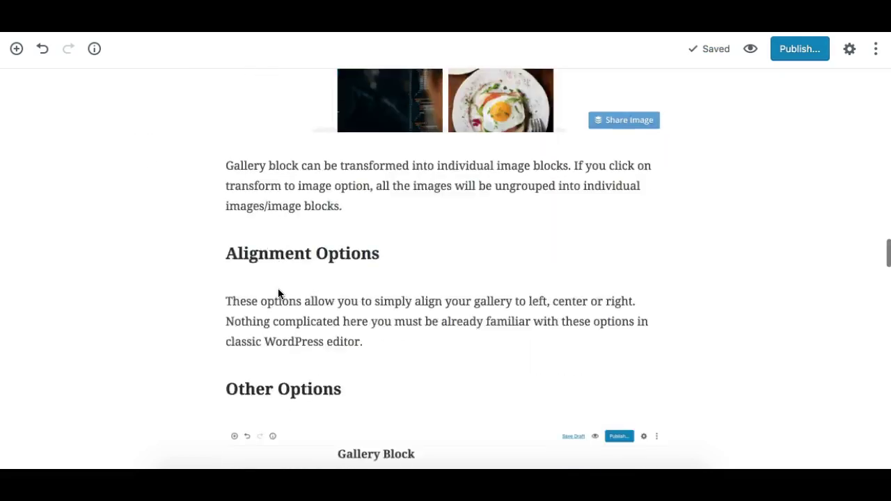
{"action": "scroll", "coordinate": [278, 292], "scroll_direction": "down", "scroll_amount": 3}
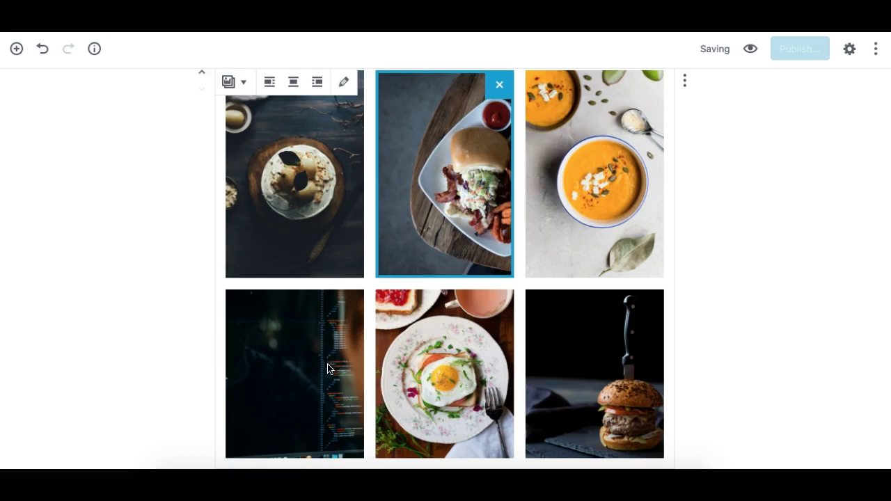
{"action": "scroll", "coordinate": [328, 369], "scroll_direction": "down", "scroll_amount": 1}
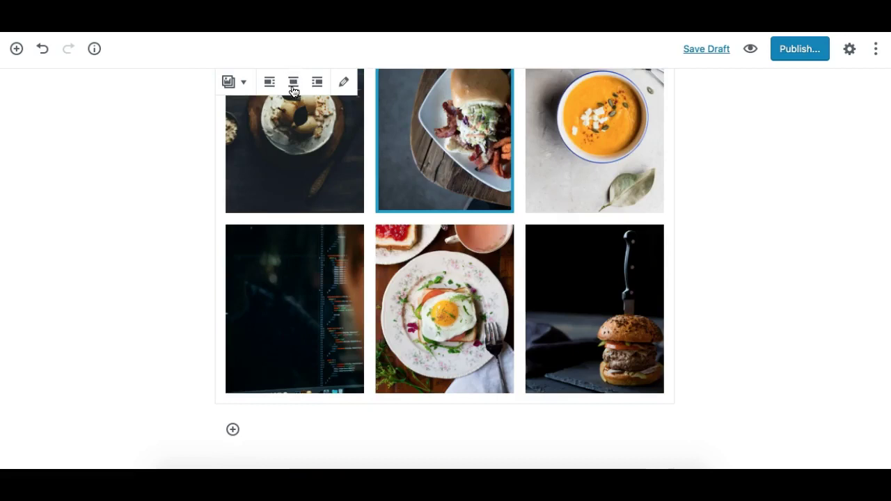
Step: Try the left alignment on the gallery and move the block above the Lorem ipsum paragraph
{"action": "left_click", "coordinate": [271, 84]}
{"action": "scroll", "coordinate": [322, 340], "scroll_direction": "up", "scroll_amount": 5}
{"action": "scroll", "coordinate": [323, 341], "scroll_direction": "down", "scroll_amount": 2}
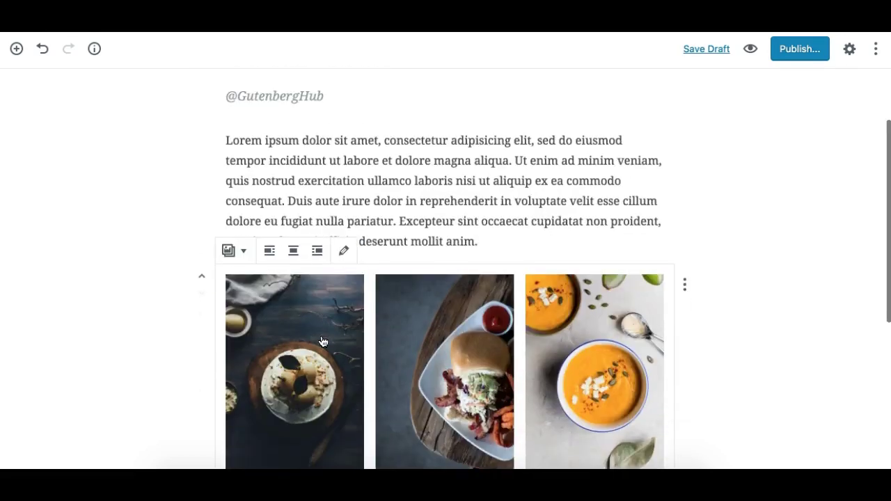
{"action": "left_click", "coordinate": [202, 276]}
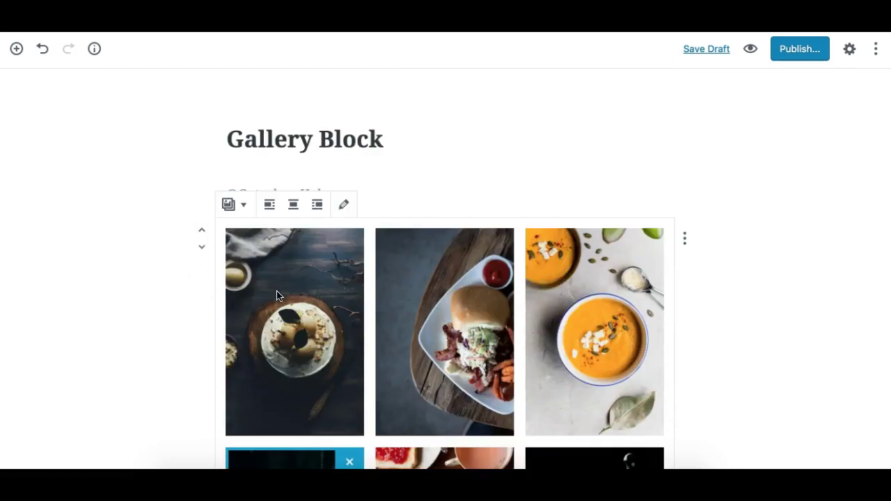
Step: Try the centre and left alignments on the gallery and check its placement relative to the paragraph below
{"action": "scroll", "coordinate": [276, 295], "scroll_direction": "down", "scroll_amount": 5}
{"action": "scroll", "coordinate": [277, 294], "scroll_direction": "up", "scroll_amount": 4}
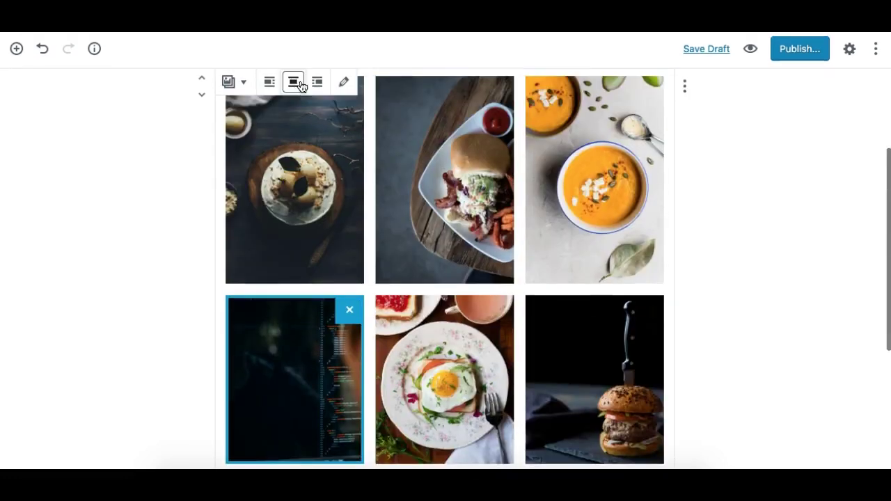
{"action": "left_click", "coordinate": [269, 82]}
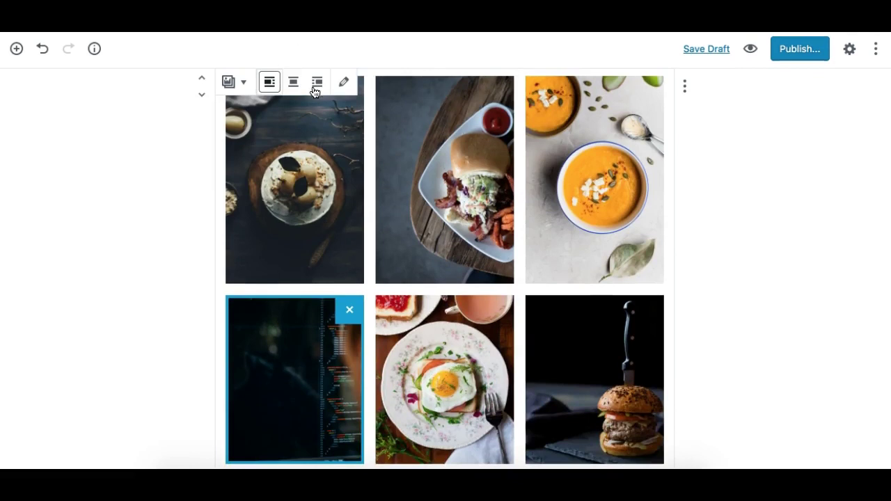
{"action": "left_click", "coordinate": [293, 82]}
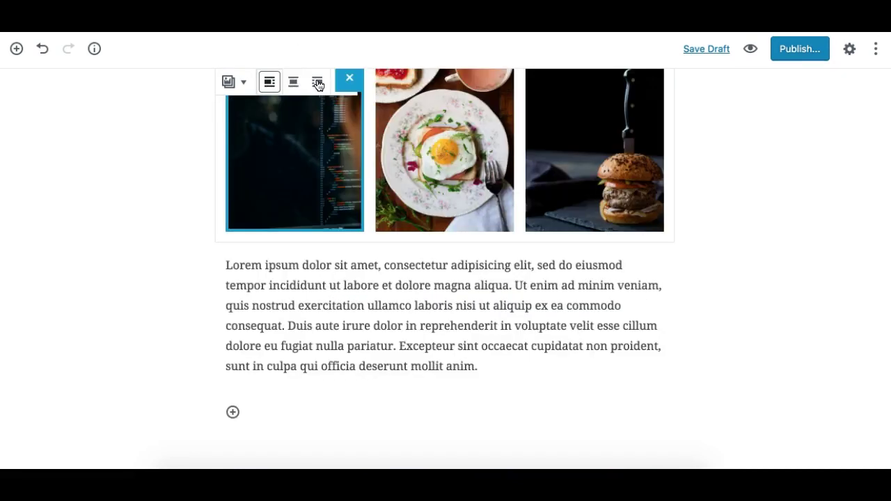
{"action": "left_click", "coordinate": [275, 85]}
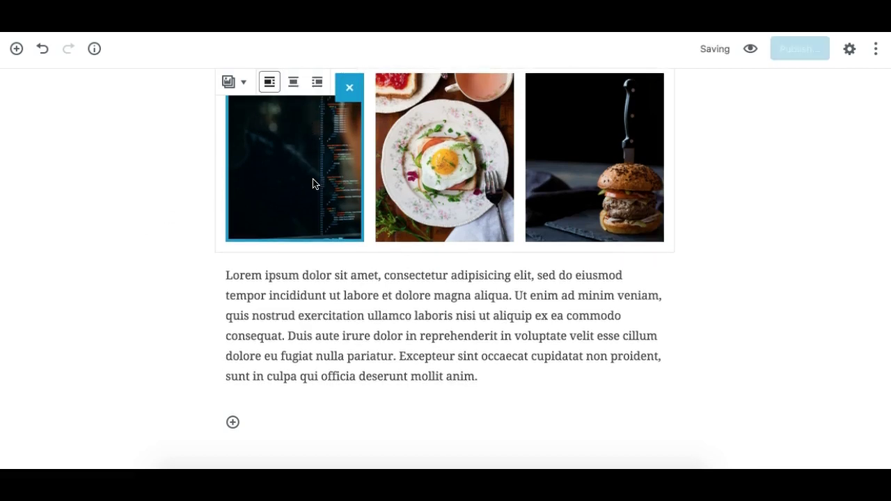
{"action": "scroll", "coordinate": [312, 181], "scroll_direction": "up", "scroll_amount": 2}
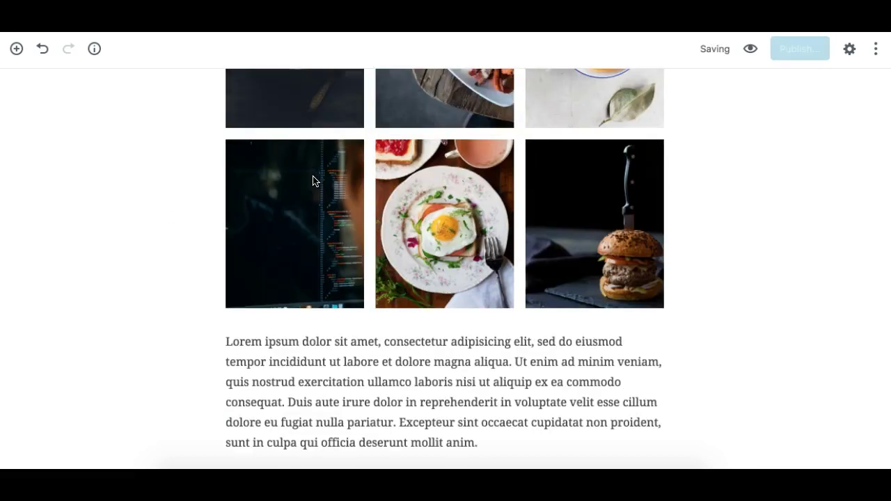
{"action": "scroll", "coordinate": [313, 181], "scroll_direction": "up", "scroll_amount": 5}
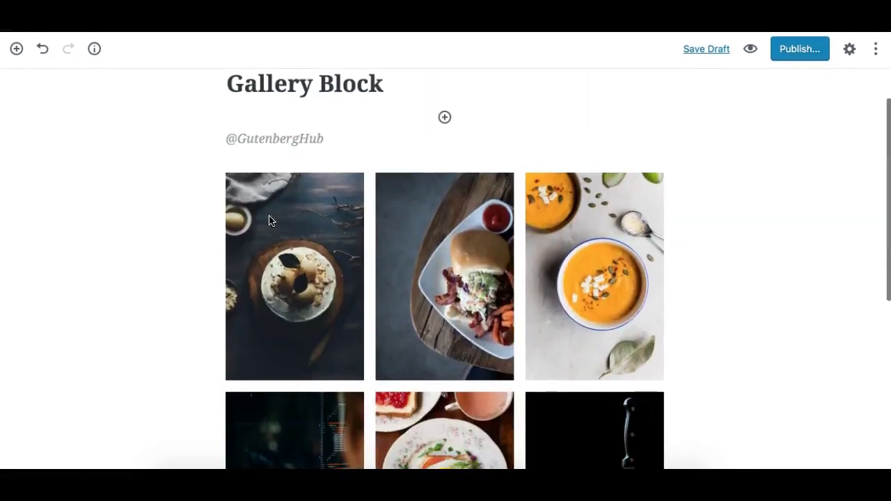
{"action": "mouse_move", "coordinate": [295, 224]}
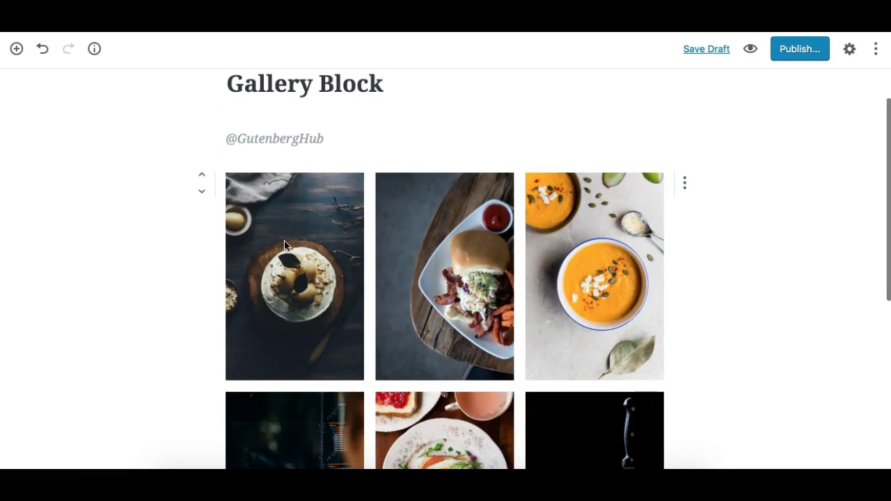
Step: Open the gallery for editing and look through the images available in the media library
{"action": "left_click", "coordinate": [284, 245]}
{"action": "scroll", "coordinate": [284, 245], "scroll_direction": "down", "scroll_amount": 2}
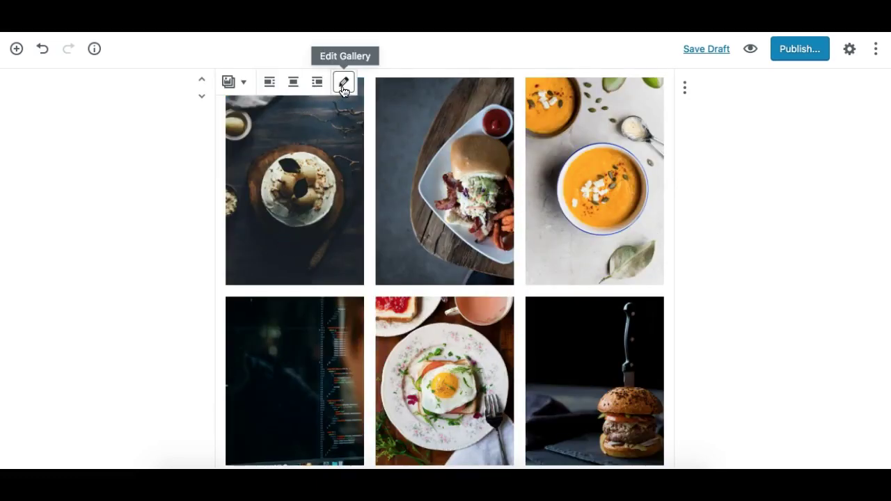
{"action": "left_click", "coordinate": [344, 84]}
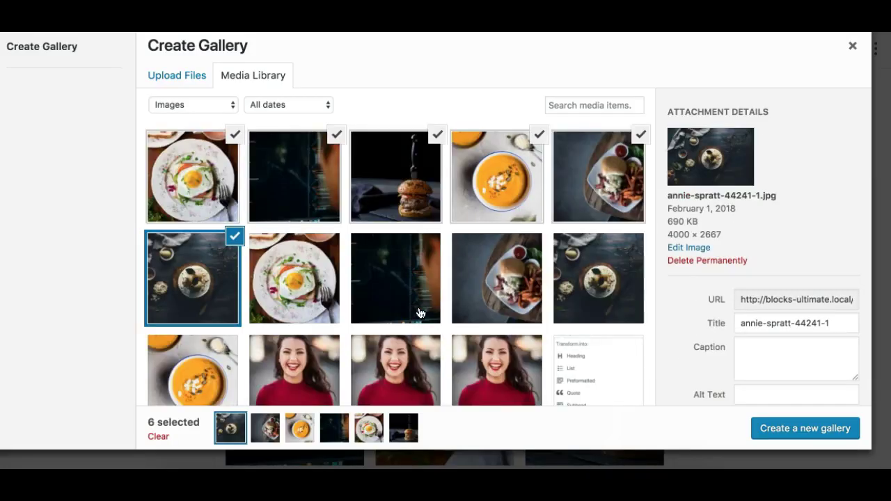
{"action": "scroll", "coordinate": [420, 312], "scroll_direction": "down", "scroll_amount": 3}
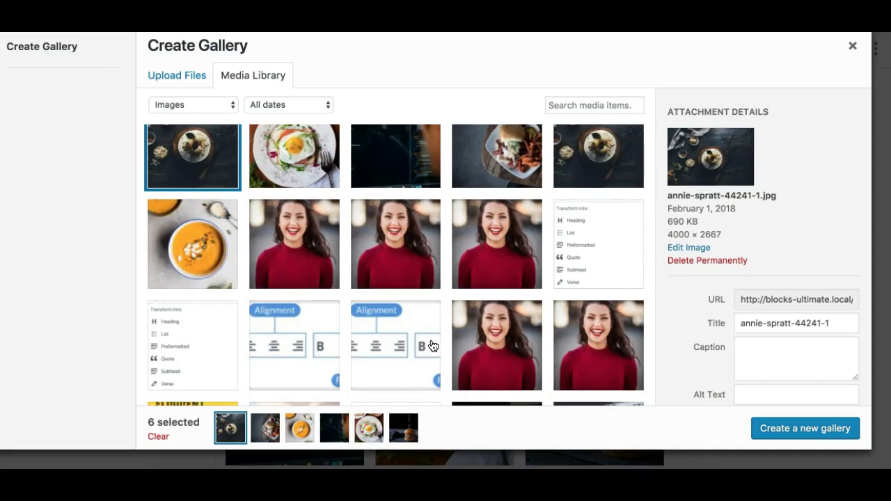
{"action": "scroll", "coordinate": [341, 255], "scroll_direction": "up", "scroll_amount": 1}
{"action": "scroll", "coordinate": [341, 256], "scroll_direction": "up", "scroll_amount": 2}
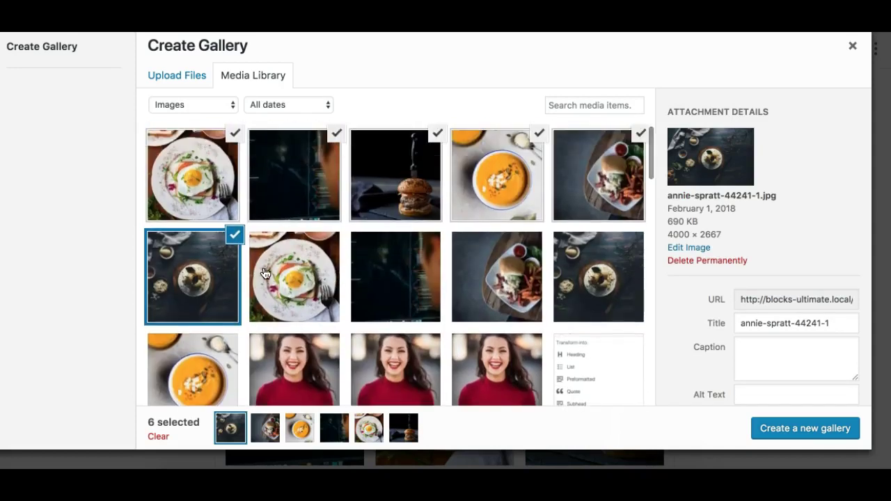
Step: Add the unselected fried-egg photo to the gallery selection and continue to creating the new gallery
{"action": "left_click", "coordinate": [300, 291]}
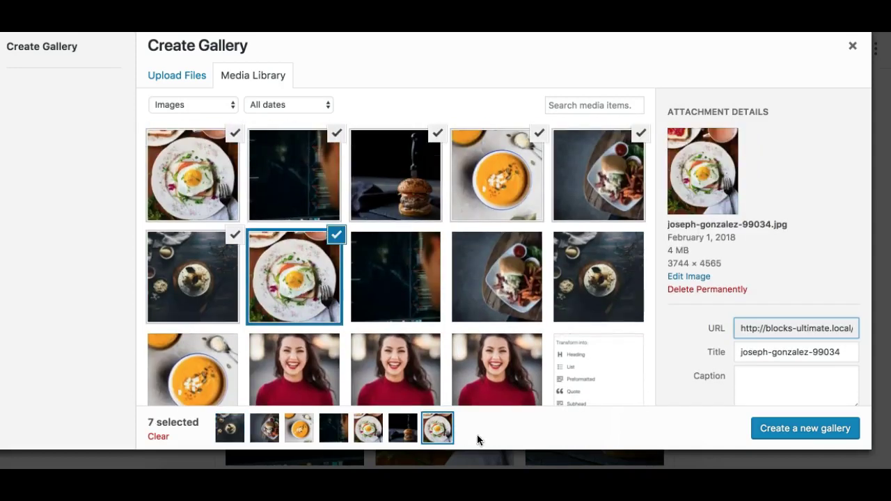
{"action": "left_click", "coordinate": [392, 287]}
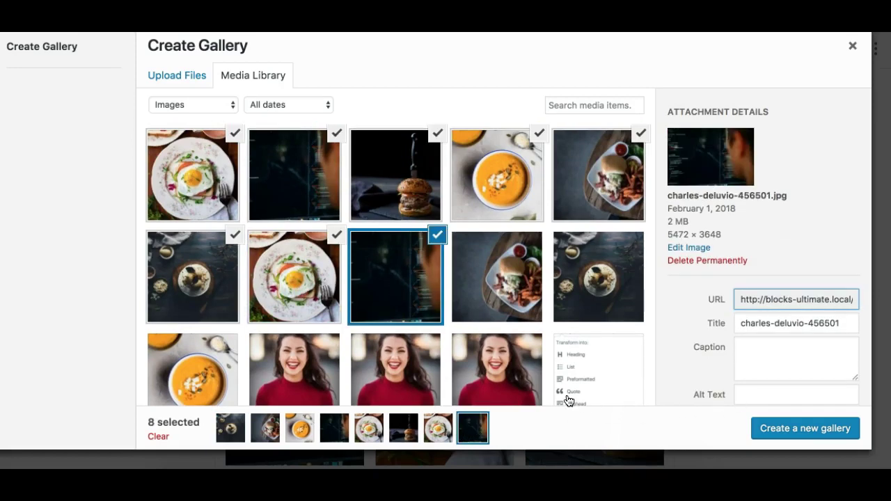
{"action": "left_click", "coordinate": [437, 237]}
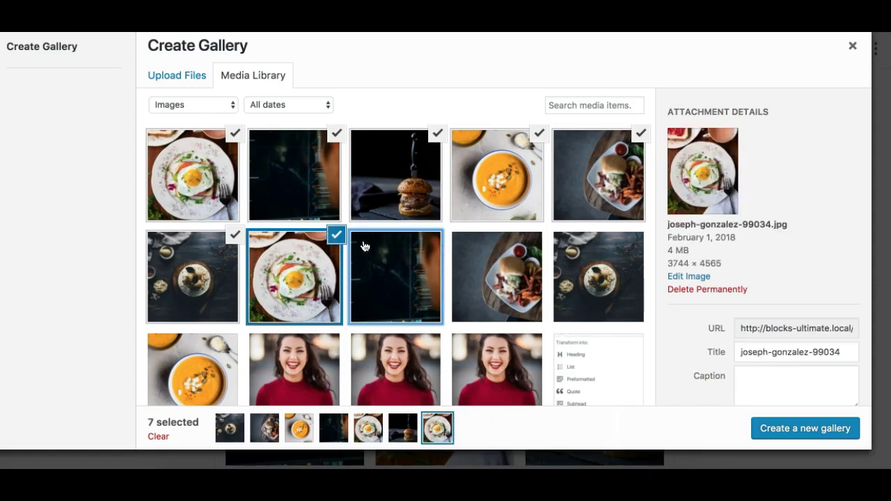
{"action": "left_click", "coordinate": [780, 431]}
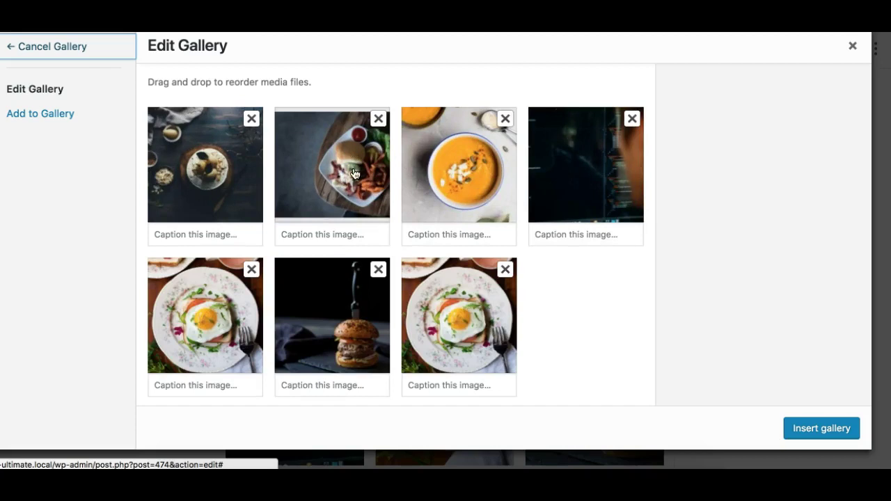
Step: Reorder the gallery with the knife-topped burger first and the plated burger second, remove the last fried-egg photo, and insert the gallery
{"action": "left_click_drag", "start_coordinate": [332, 169], "coordinate": [196, 154]}
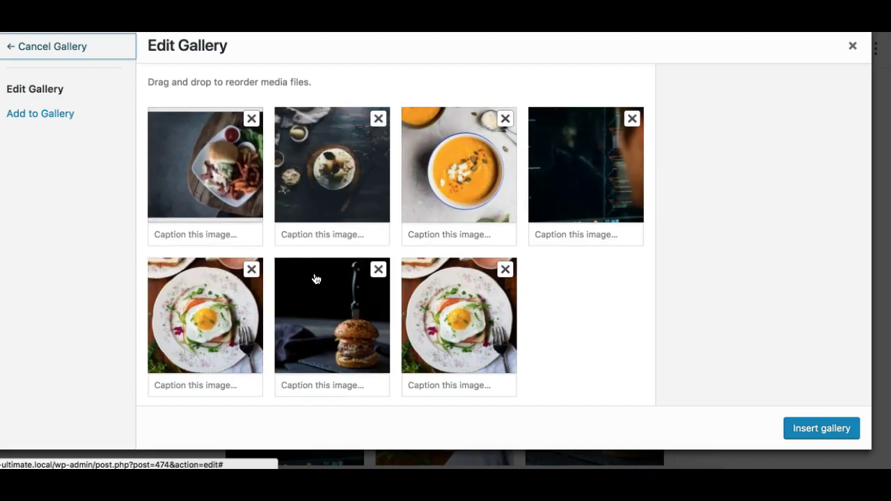
{"action": "left_click_drag", "start_coordinate": [337, 295], "coordinate": [203, 141]}
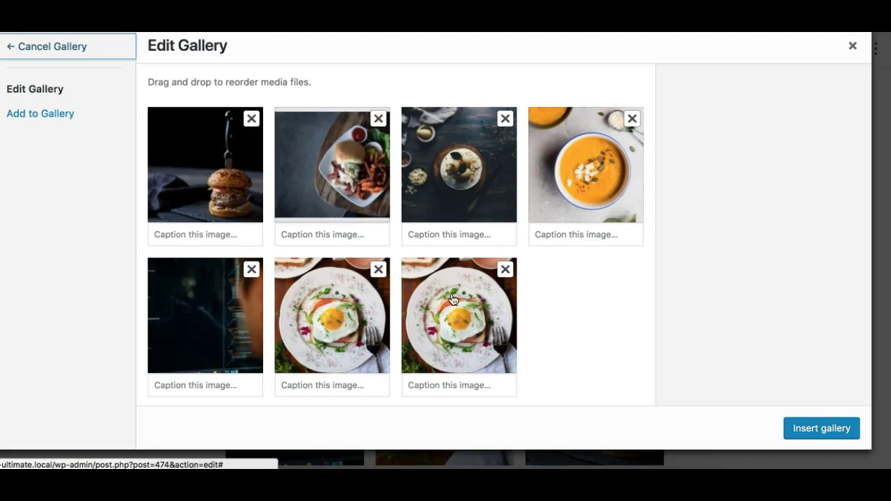
{"action": "left_click", "coordinate": [506, 272]}
{"action": "left_click", "coordinate": [506, 273]}
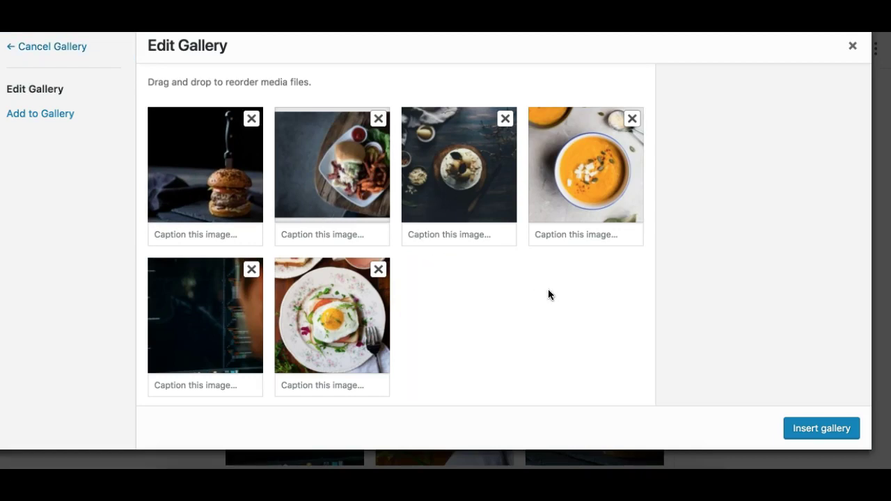
{"action": "left_click", "coordinate": [818, 436]}
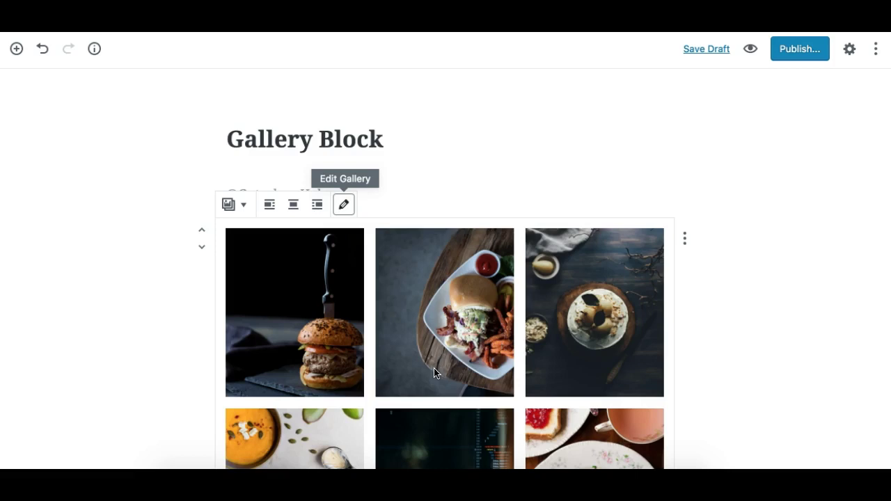
Step: In the guide post, examine the sections from Alignment Options down to Gallery Block Inspector/Sidebar Controls
{"action": "scroll", "coordinate": [434, 373], "scroll_direction": "down", "scroll_amount": 5}
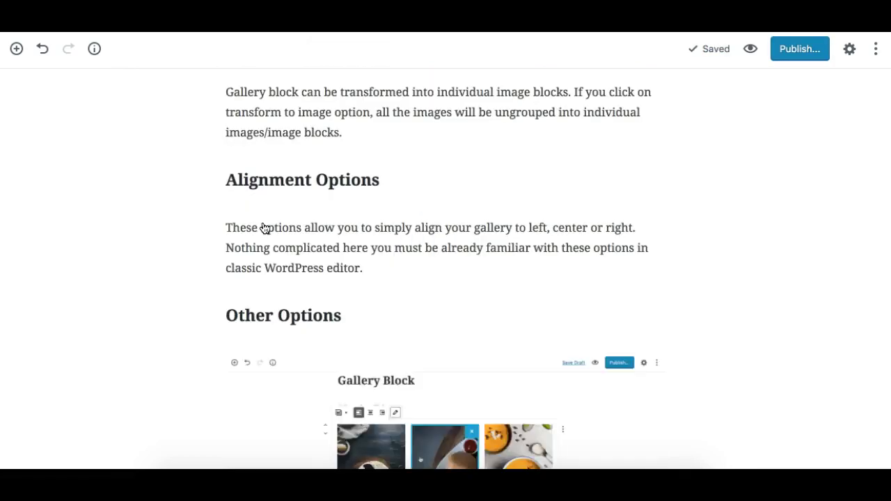
{"action": "scroll", "coordinate": [302, 318], "scroll_direction": "down", "scroll_amount": 8}
{"action": "scroll", "coordinate": [304, 318], "scroll_direction": "down", "scroll_amount": 2}
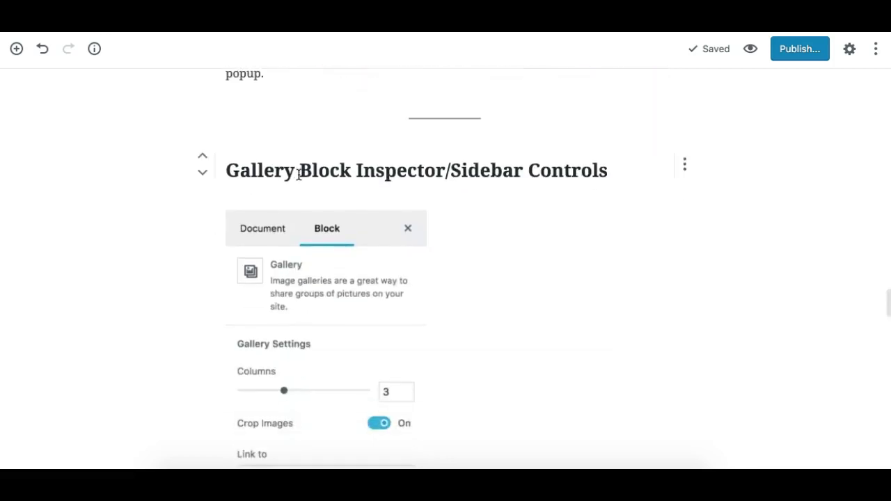
Step: Show the gallery's block settings in the sidebar and reduce the gallery layout to 2 columns
{"action": "scroll", "coordinate": [361, 207], "scroll_direction": "down", "scroll_amount": 3}
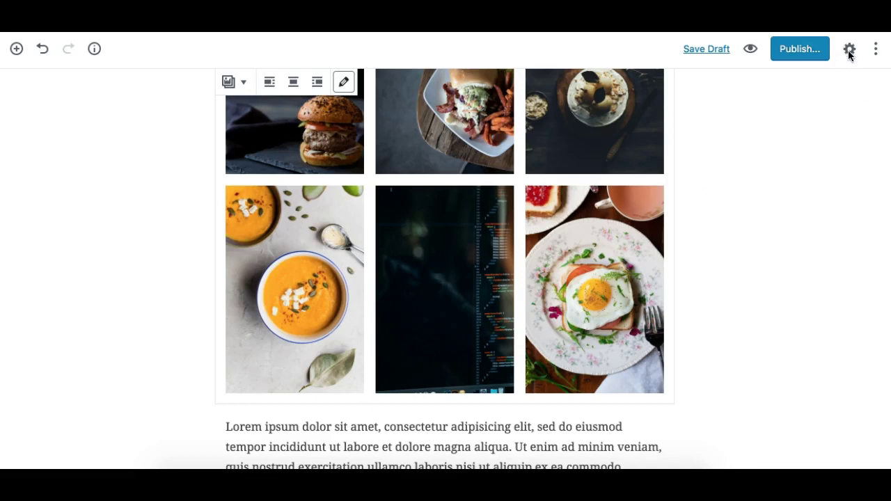
{"action": "key", "text": "ctrl+shift+comma"}
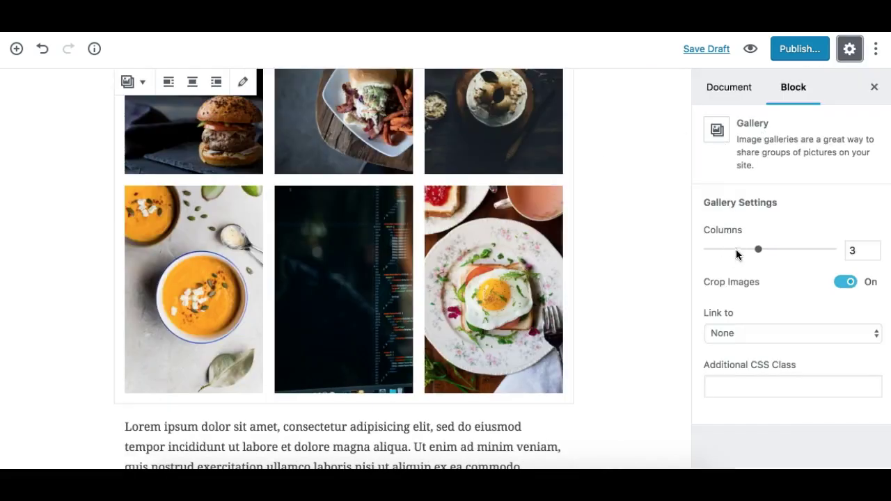
{"action": "scroll", "coordinate": [574, 226], "scroll_direction": "up", "scroll_amount": 2}
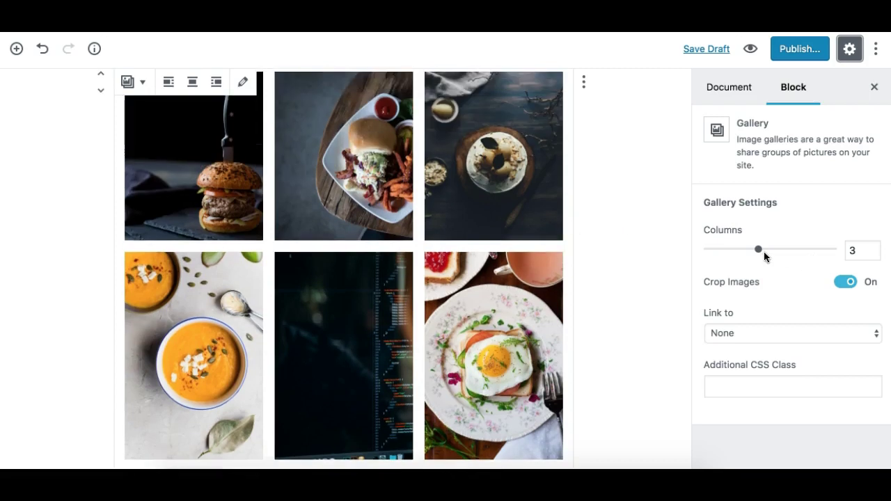
{"action": "left_click", "coordinate": [758, 249]}
{"action": "left_click", "coordinate": [713, 252]}
{"action": "left_click", "coordinate": [745, 254]}
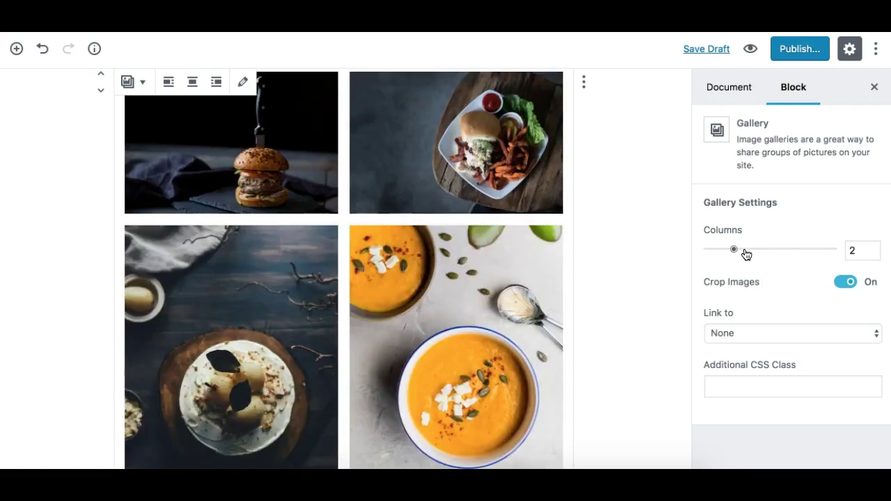
Step: Increase the gallery's column count step by step up to 6
{"action": "key", "text": "Right"}
{"action": "left_click", "coordinate": [792, 248]}
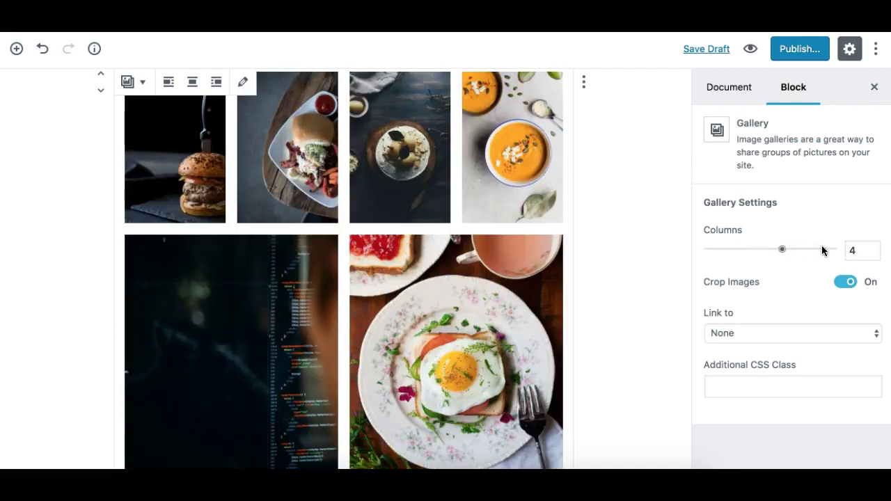
{"action": "key", "text": "Right"}
{"action": "left_click_drag", "start_coordinate": [807, 253], "coordinate": [827, 253]}
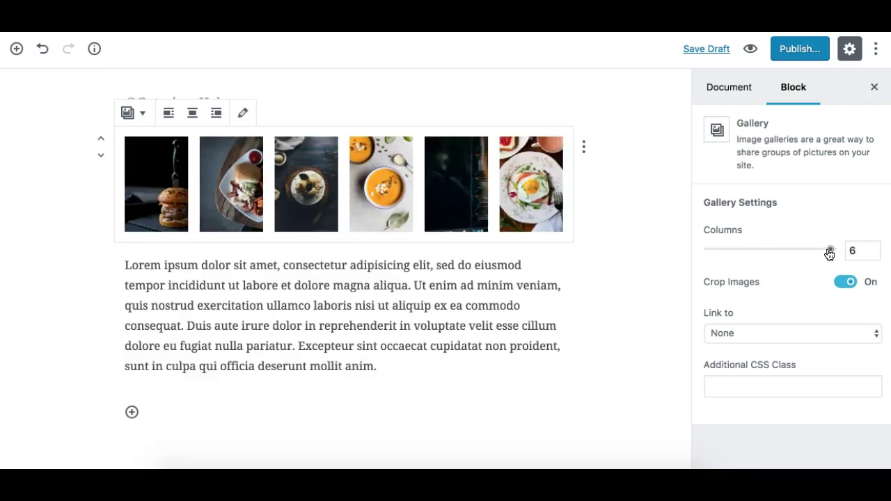
Step: Lower the gallery's column count through 5 columns down to 2
{"action": "key", "text": "Left"}
{"action": "key", "text": "Right"}
{"action": "key", "text": "Left"}
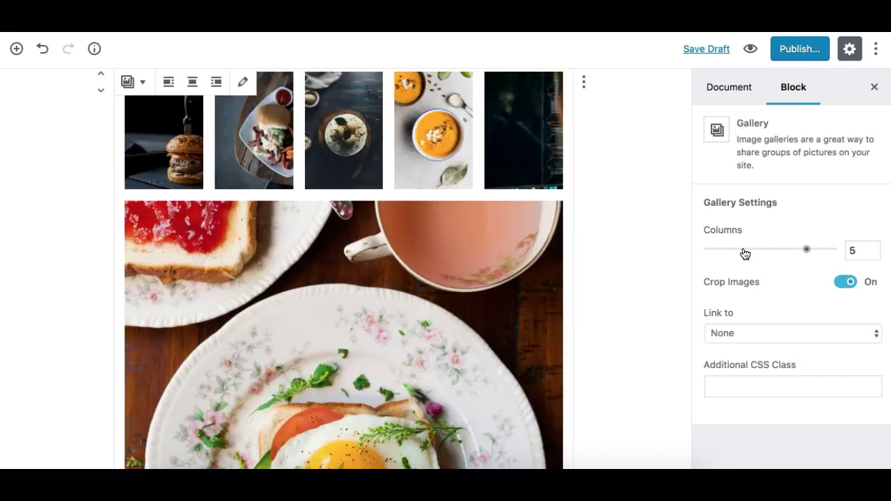
{"action": "key", "text": "Left"}
{"action": "key", "text": "Left"}
{"action": "key", "text": "Left"}
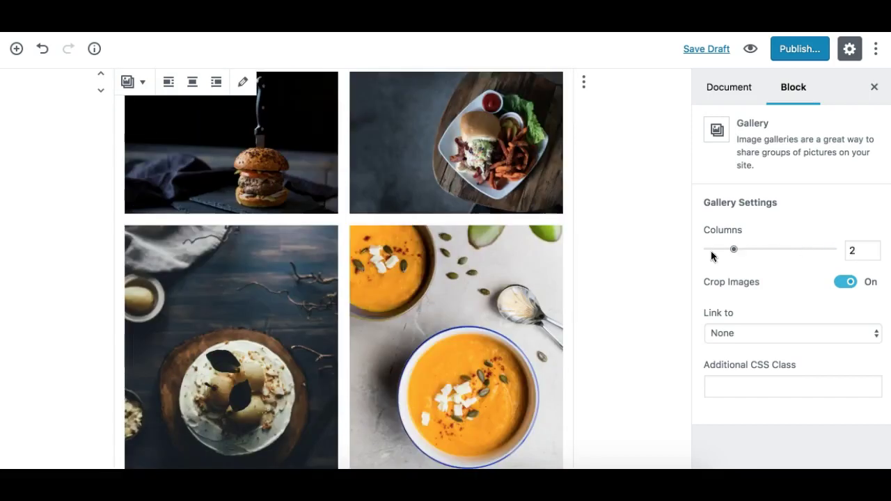
Step: Examine how the gallery images are arranged in the two-column layout, from the first row to the last
{"action": "scroll", "coordinate": [566, 258], "scroll_direction": "down", "scroll_amount": 5}
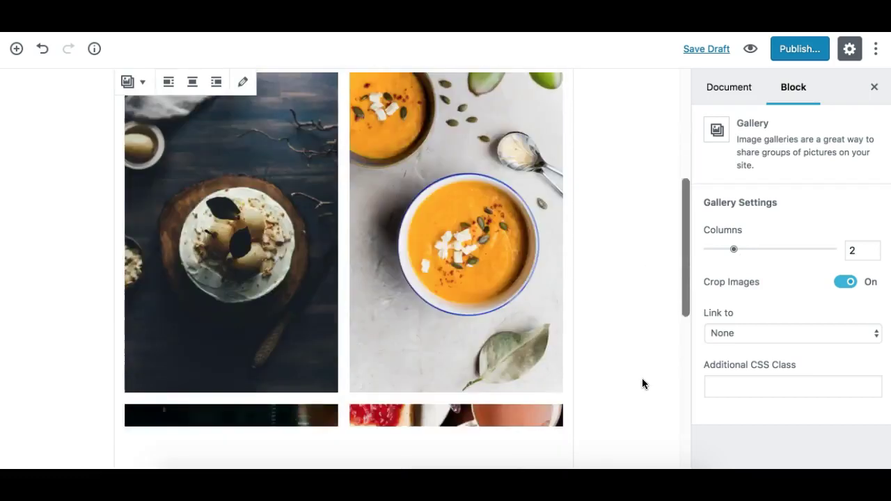
{"action": "scroll", "coordinate": [642, 379], "scroll_direction": "down", "scroll_amount": 4}
{"action": "scroll", "coordinate": [642, 379], "scroll_direction": "up", "scroll_amount": 10}
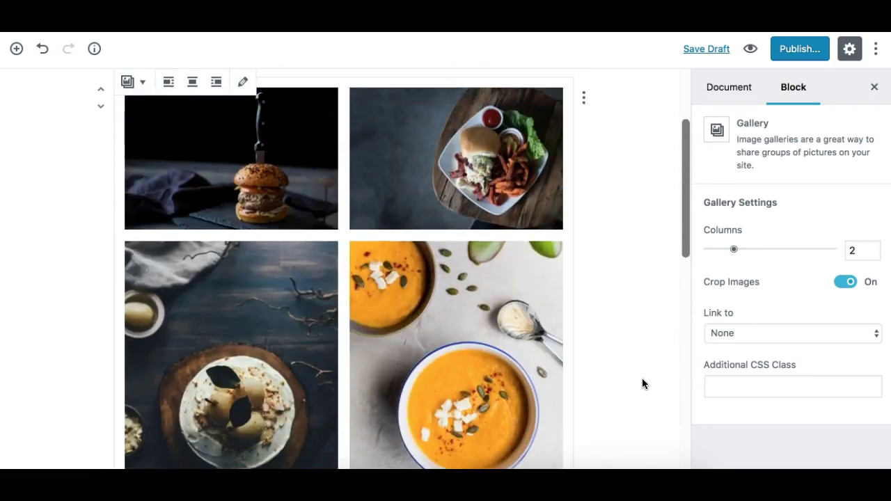
{"action": "scroll", "coordinate": [388, 332], "scroll_direction": "down", "scroll_amount": 4}
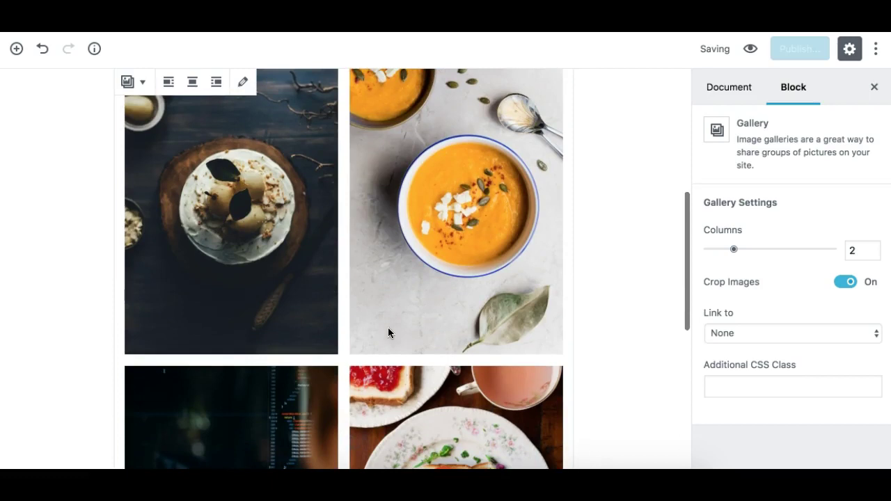
{"action": "scroll", "coordinate": [361, 332], "scroll_direction": "down", "scroll_amount": 3}
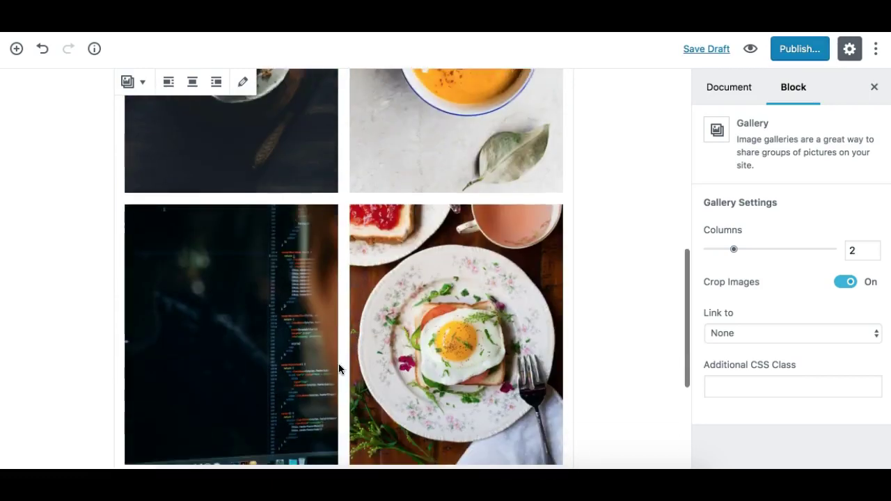
{"action": "scroll", "coordinate": [339, 368], "scroll_direction": "down", "scroll_amount": 3}
{"action": "scroll", "coordinate": [339, 368], "scroll_direction": "up", "scroll_amount": 9}
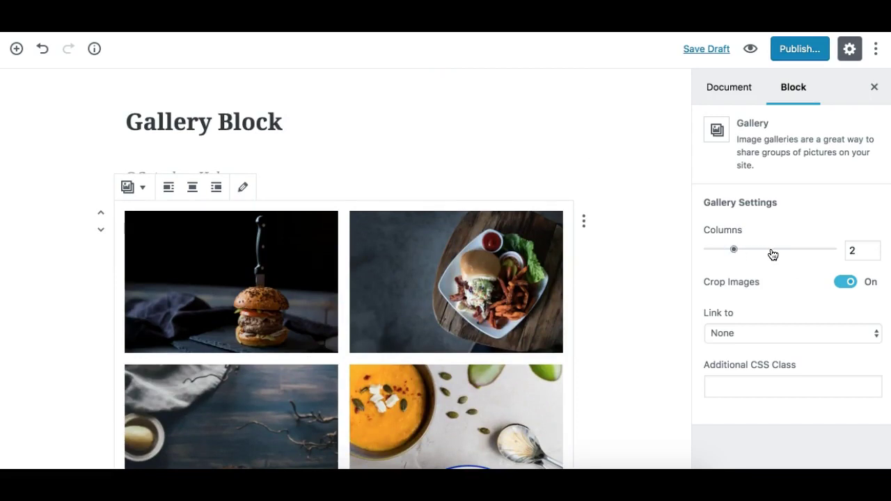
Step: Set the gallery to 4 columns and check how both rows of images are laid out
{"action": "key", "text": "Right"}
{"action": "key", "text": "Right"}
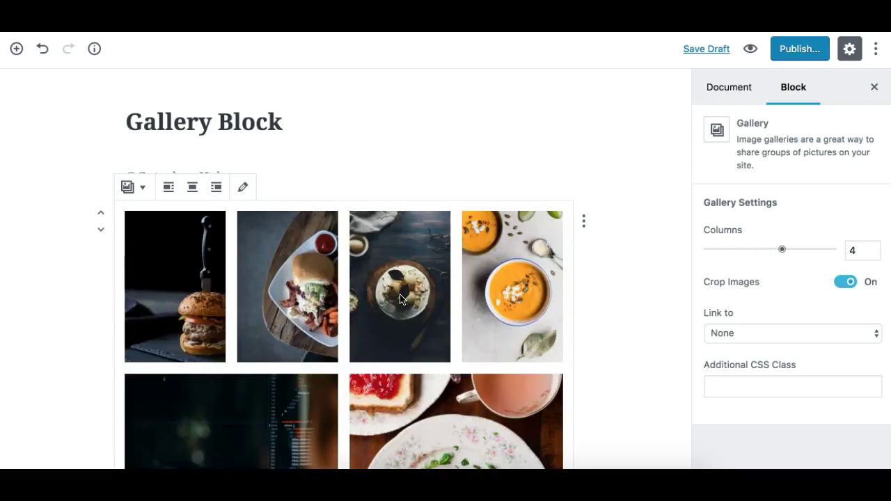
{"action": "scroll", "coordinate": [401, 300], "scroll_direction": "down", "scroll_amount": 2}
{"action": "scroll", "coordinate": [400, 300], "scroll_direction": "down", "scroll_amount": 1}
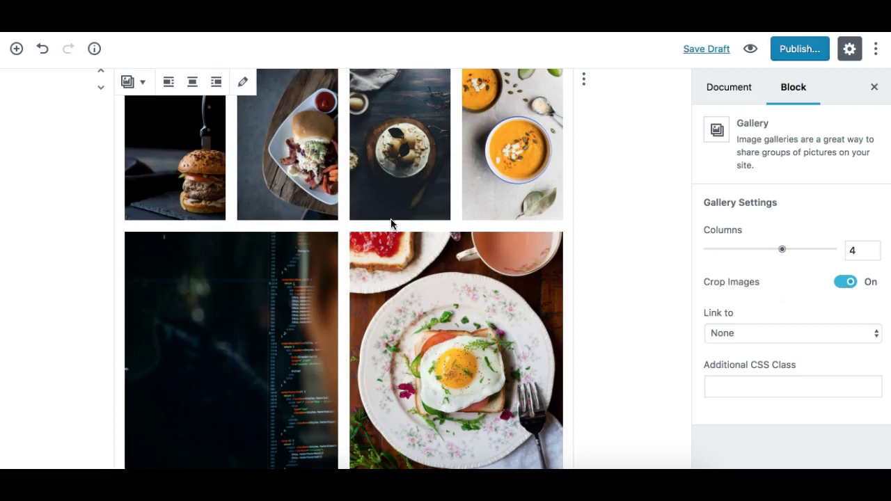
{"action": "scroll", "coordinate": [391, 223], "scroll_direction": "up", "scroll_amount": 1}
{"action": "scroll", "coordinate": [385, 266], "scroll_direction": "down", "scroll_amount": 2}
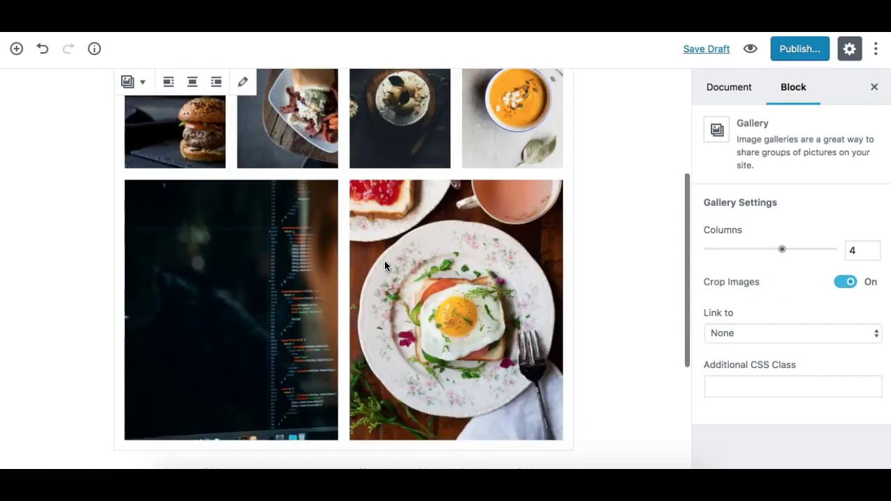
{"action": "scroll", "coordinate": [384, 265], "scroll_direction": "up", "scroll_amount": 2}
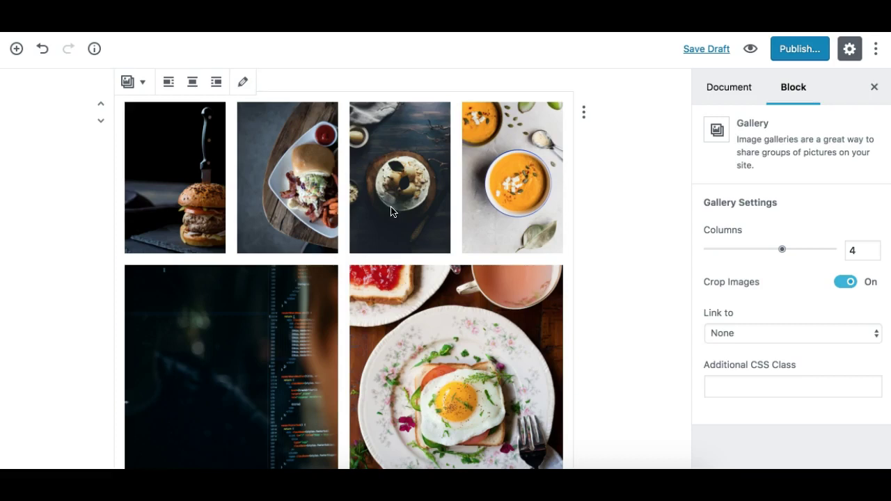
Step: Switch the gallery's image cropping off and back on to compare the uncropped and cropped layouts
{"action": "left_click", "coordinate": [844, 283]}
{"action": "key", "text": "space"}
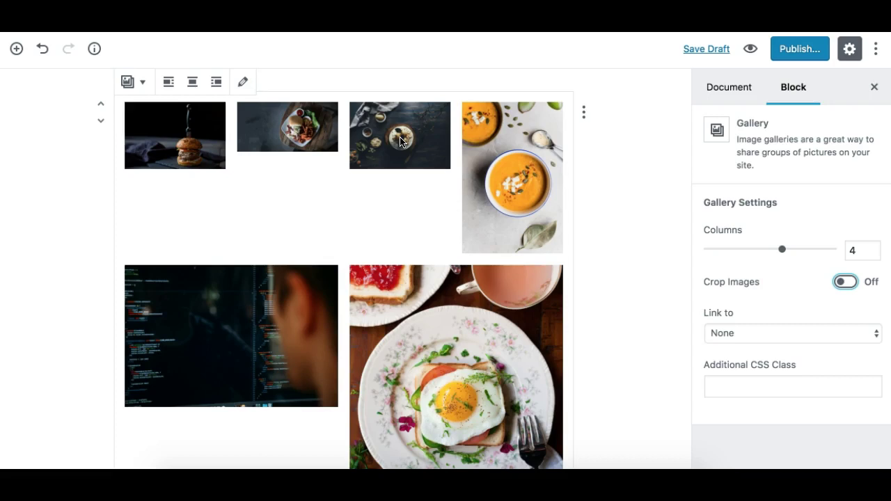
{"action": "scroll", "coordinate": [351, 251], "scroll_direction": "down", "scroll_amount": 1}
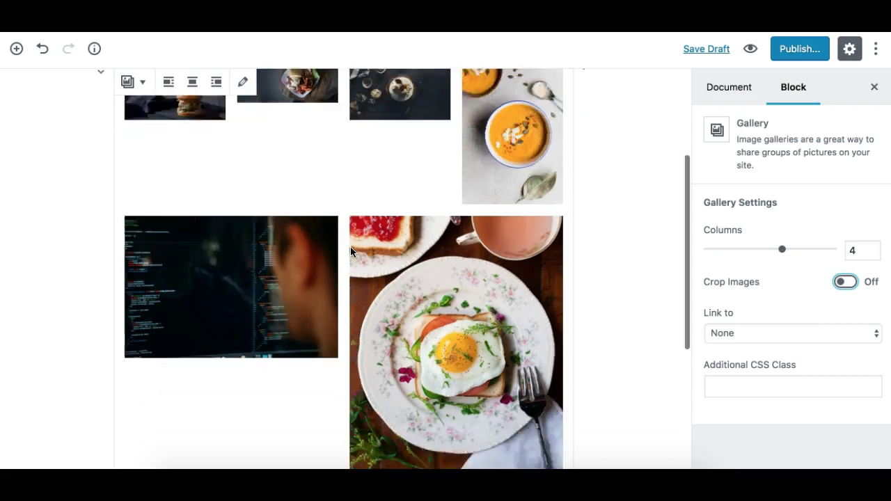
{"action": "scroll", "coordinate": [350, 246], "scroll_direction": "down", "scroll_amount": 1}
{"action": "scroll", "coordinate": [350, 247], "scroll_direction": "up", "scroll_amount": 2}
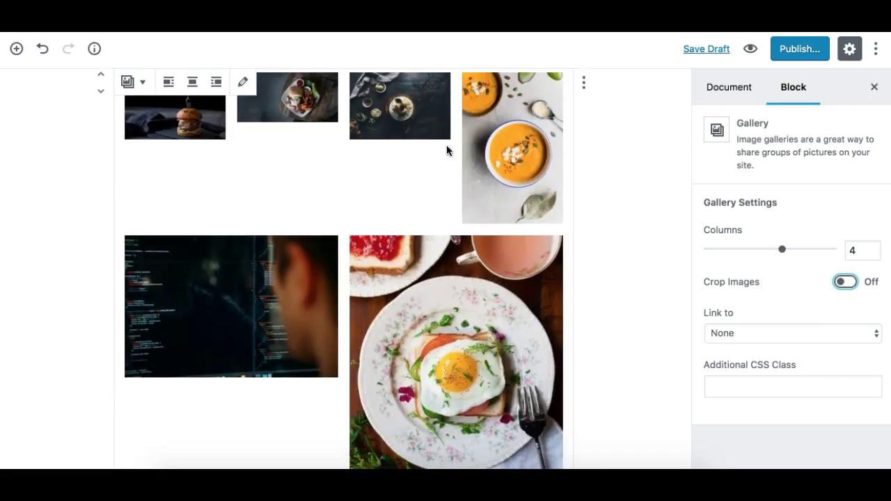
{"action": "left_click", "coordinate": [846, 282]}
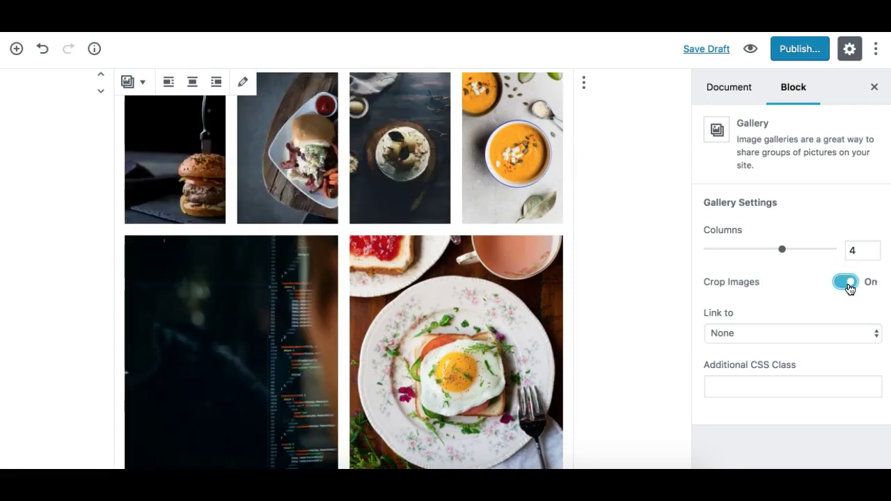
{"action": "scroll", "coordinate": [325, 284], "scroll_direction": "down", "scroll_amount": 2}
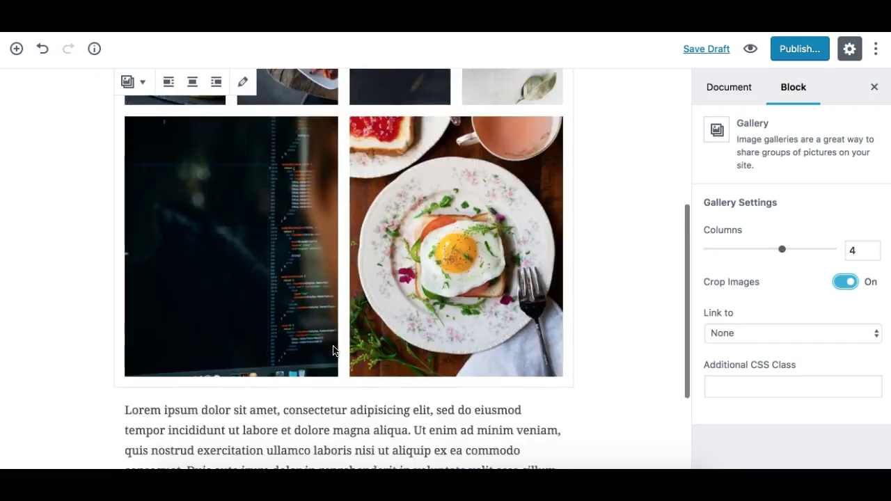
Step: Check the gallery's link options, leaving None selected, and enter my-gallery as its additional CSS class
{"action": "left_click", "coordinate": [745, 333]}
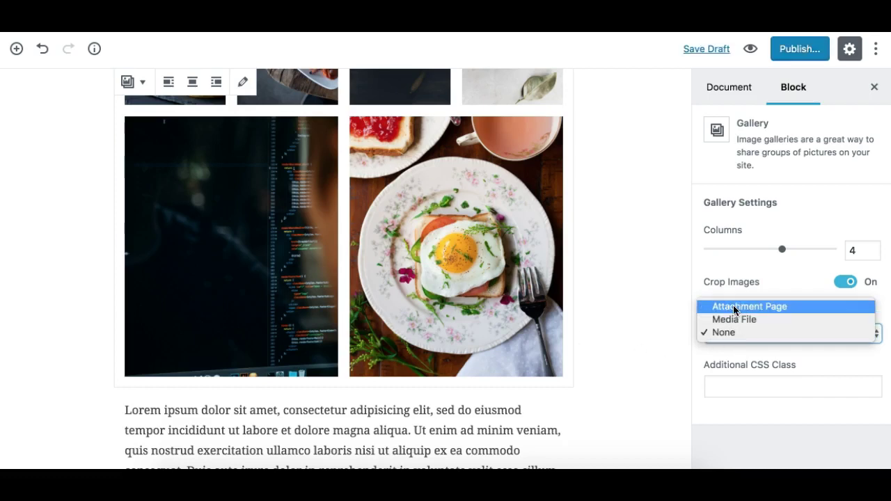
{"action": "left_click", "coordinate": [735, 351]}
{"action": "left_click", "coordinate": [727, 378]}
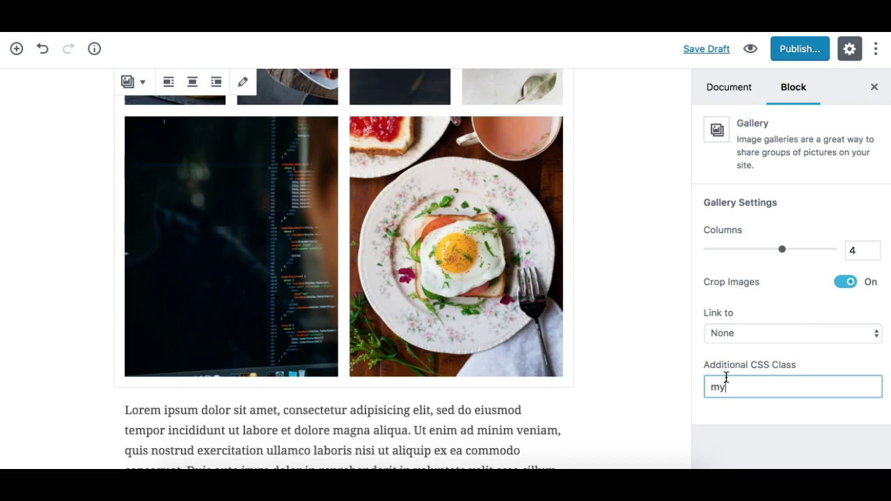
{"action": "type", "text": "my-gallery"}
{"action": "double_click", "coordinate": [752, 388]}
Step: Review the gallery in the post and the rest of the guide below Gallery Block Inspector/Sidebar Controls
{"action": "scroll", "coordinate": [207, 215], "scroll_direction": "down", "scroll_amount": 3}
{"action": "scroll", "coordinate": [207, 216], "scroll_direction": "up", "scroll_amount": 5}
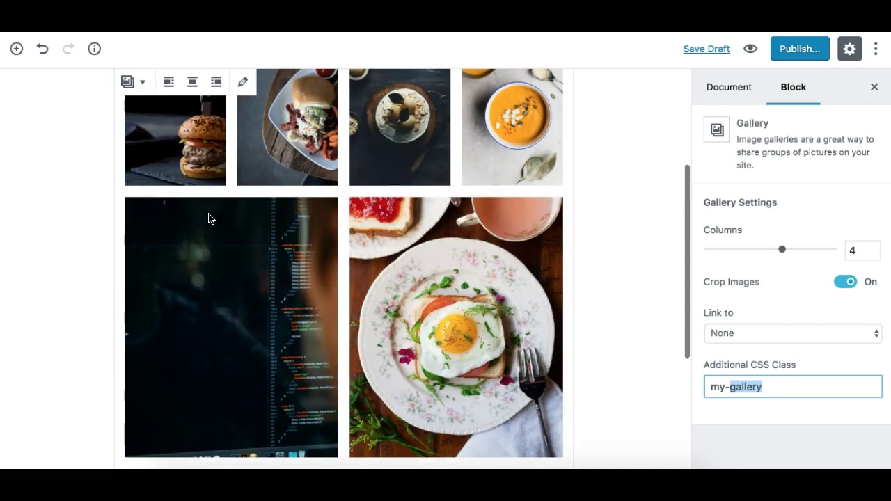
{"action": "scroll", "coordinate": [209, 219], "scroll_direction": "up", "scroll_amount": 3}
{"action": "scroll", "coordinate": [207, 217], "scroll_direction": "down", "scroll_amount": 1}
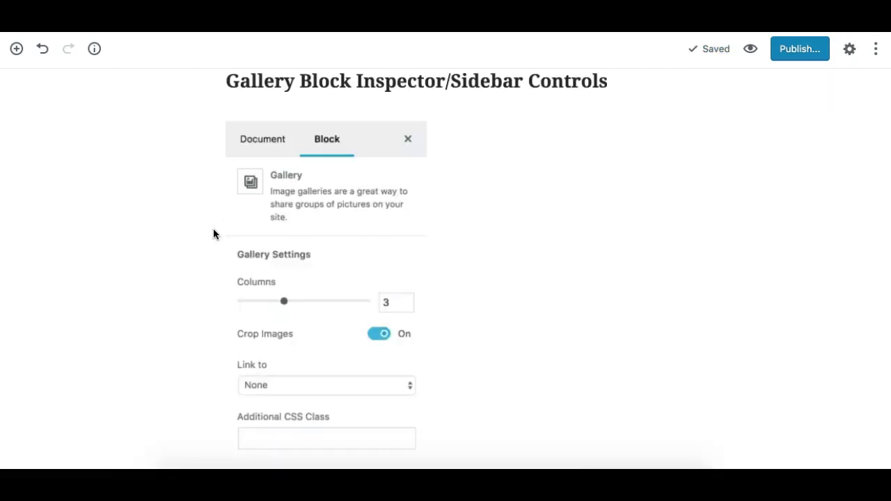
{"action": "scroll", "coordinate": [216, 239], "scroll_direction": "down", "scroll_amount": 10}
{"action": "scroll", "coordinate": [216, 240], "scroll_direction": "down", "scroll_amount": 2}
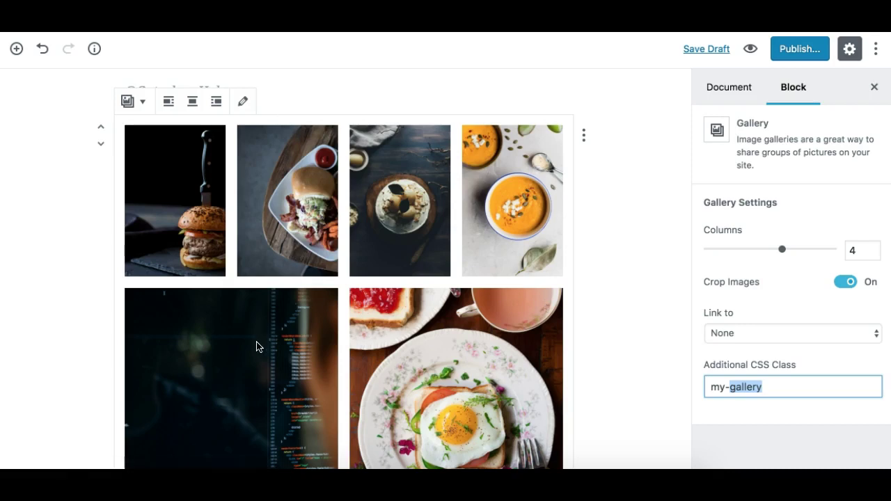
Step: Remove the dark code-screen photo from the gallery and check the layout of the remaining images
{"action": "scroll", "coordinate": [251, 339], "scroll_direction": "down", "scroll_amount": 2}
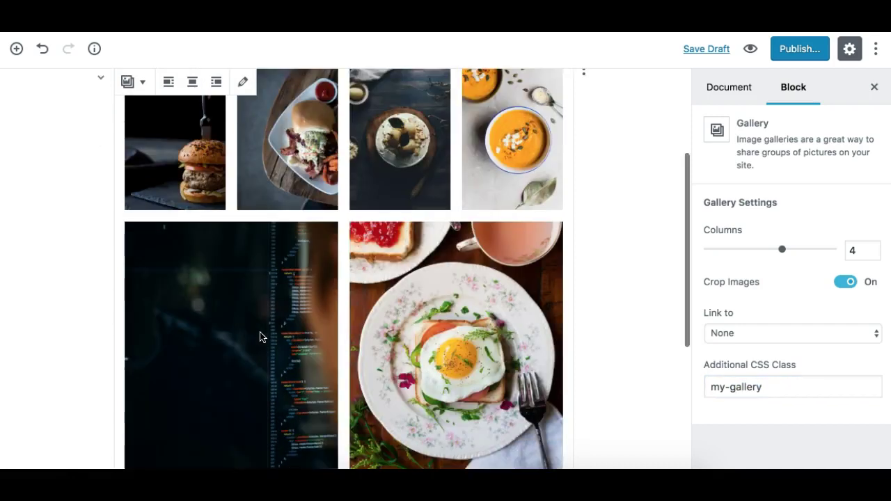
{"action": "left_click", "coordinate": [252, 324]}
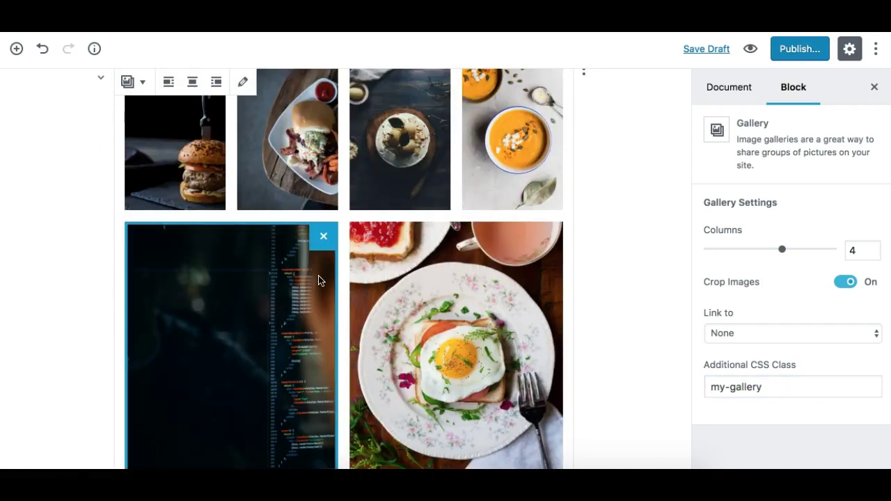
{"action": "left_click", "coordinate": [324, 240]}
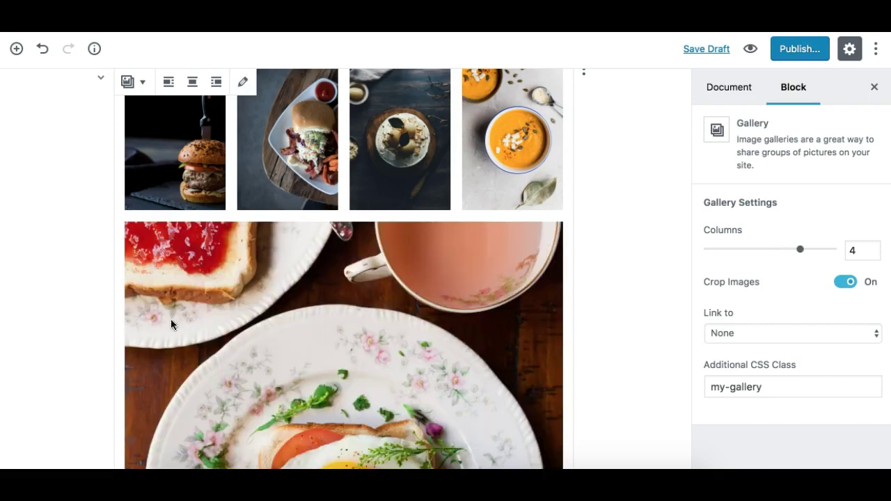
{"action": "scroll", "coordinate": [423, 252], "scroll_direction": "up", "scroll_amount": 1}
{"action": "scroll", "coordinate": [421, 258], "scroll_direction": "down", "scroll_amount": 4}
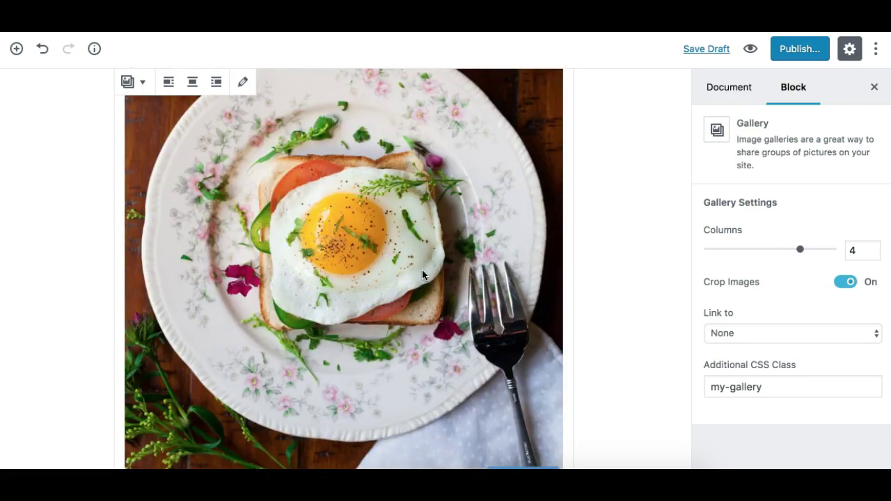
{"action": "scroll", "coordinate": [423, 272], "scroll_direction": "down", "scroll_amount": 3}
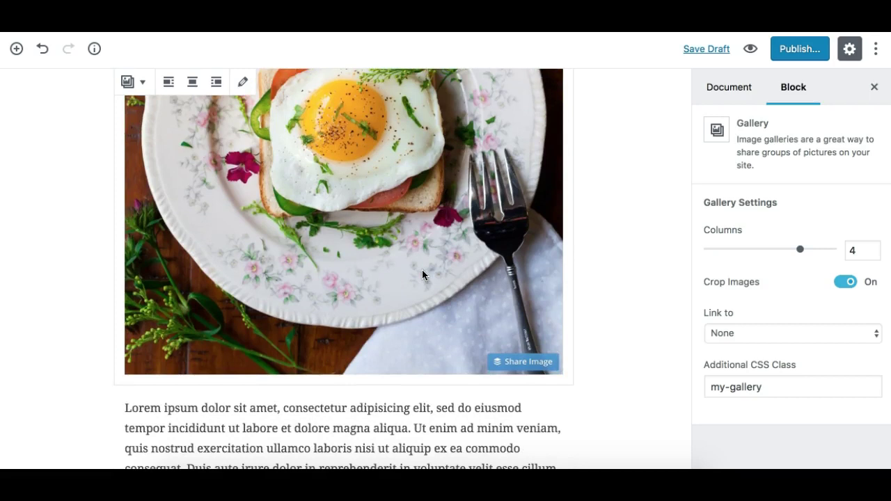